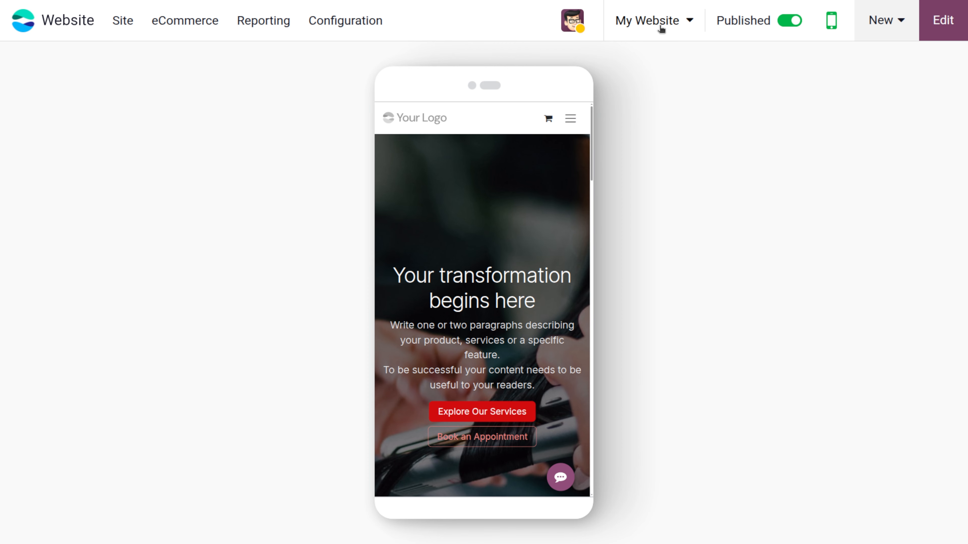
- Create a blank website page titled "odoo demo" that is added to the menu, and save it empty
{"action": "left_click", "coordinate": [885, 20]}
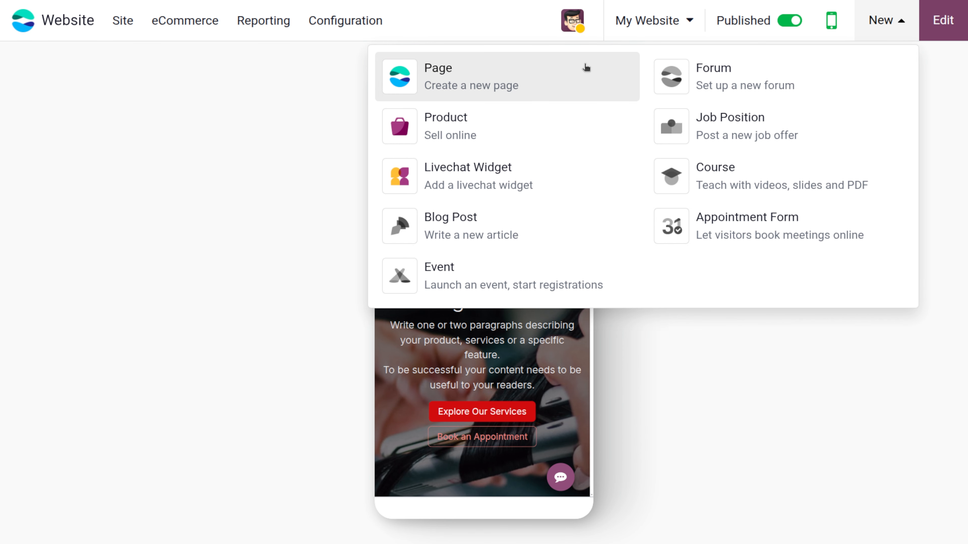
{"action": "left_click", "coordinate": [508, 77]}
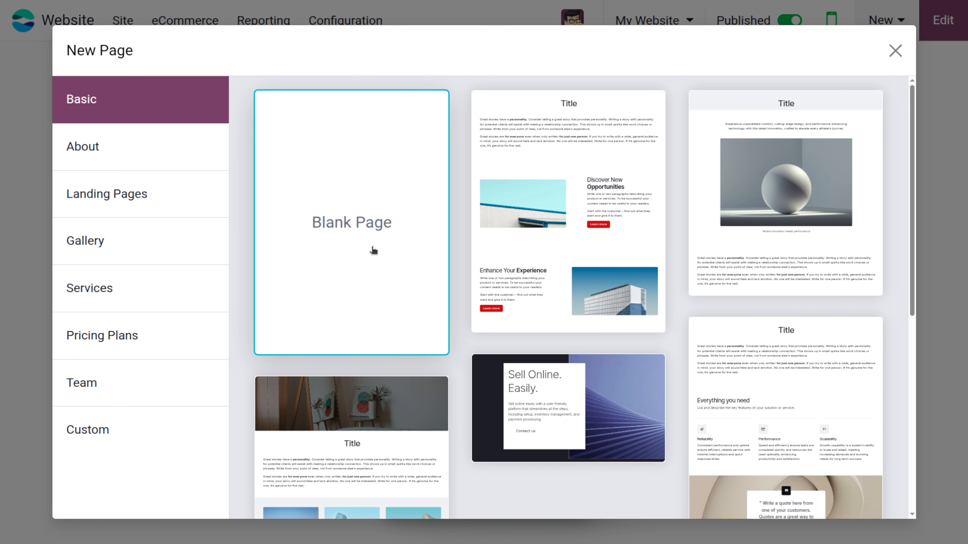
{"action": "left_click", "coordinate": [373, 251]}
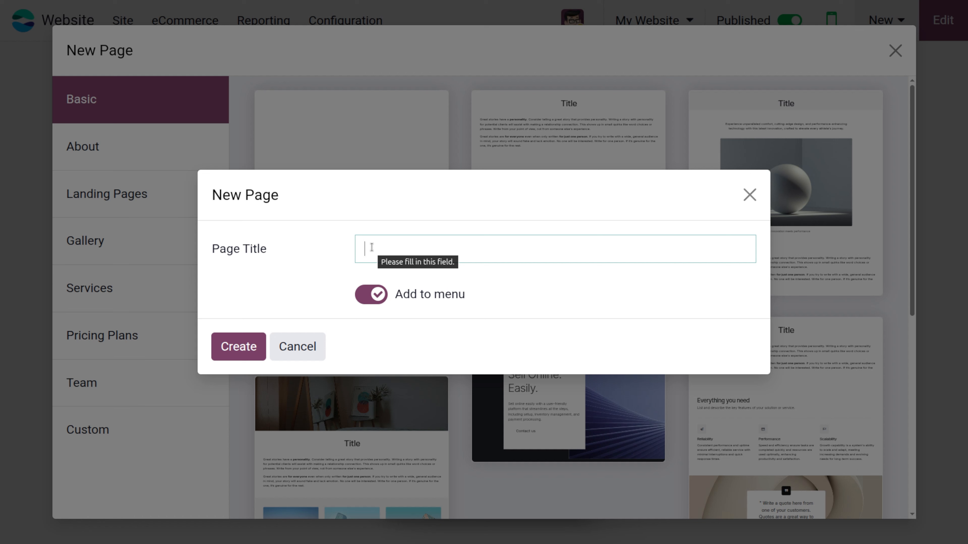
{"action": "type", "text": "odoo demo"}
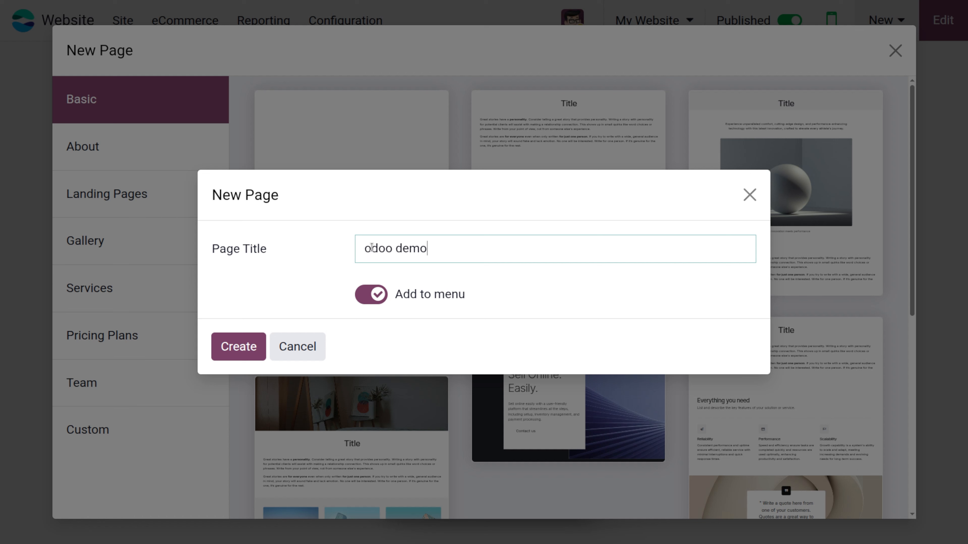
{"action": "left_click", "coordinate": [239, 348]}
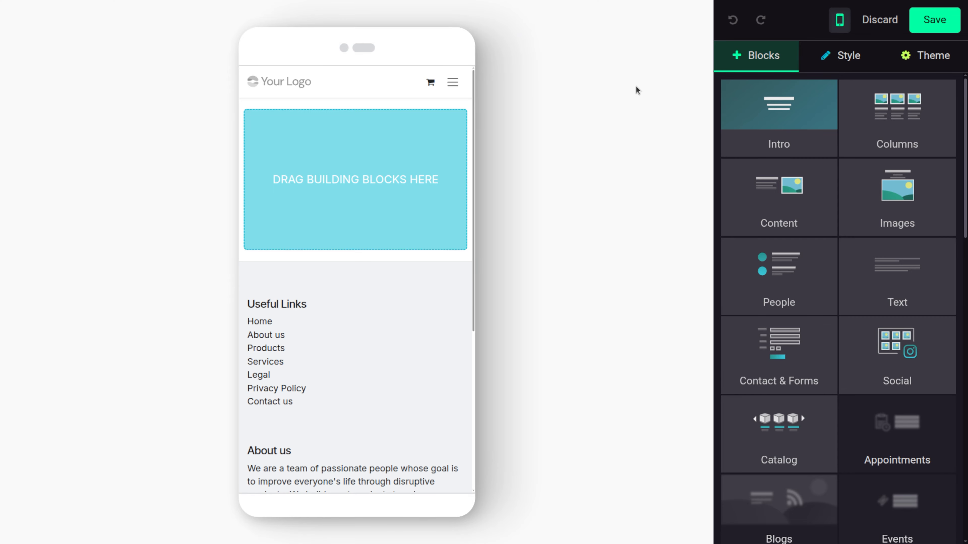
{"action": "left_click", "coordinate": [938, 27]}
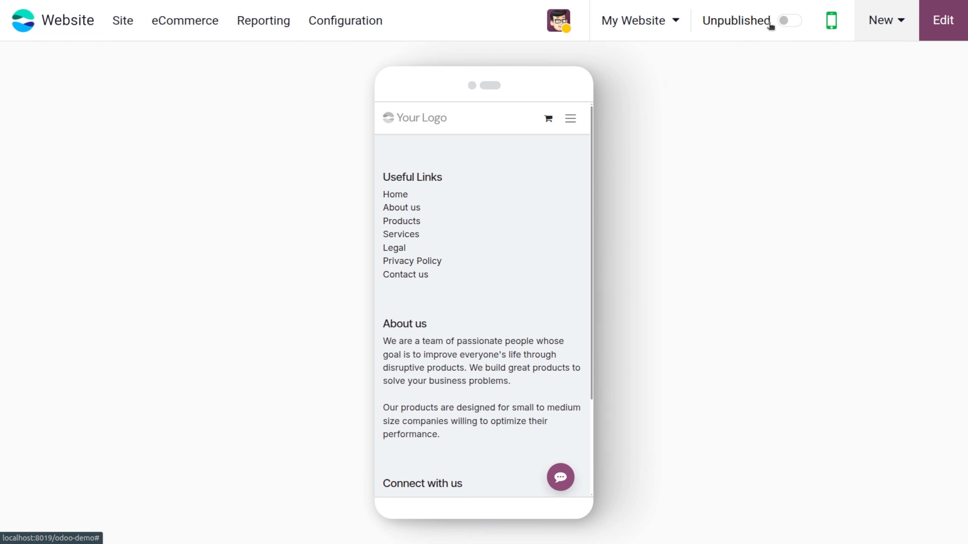
- Switch the new page from mobile preview to desktop view and publish it
{"action": "left_click", "coordinate": [837, 25]}
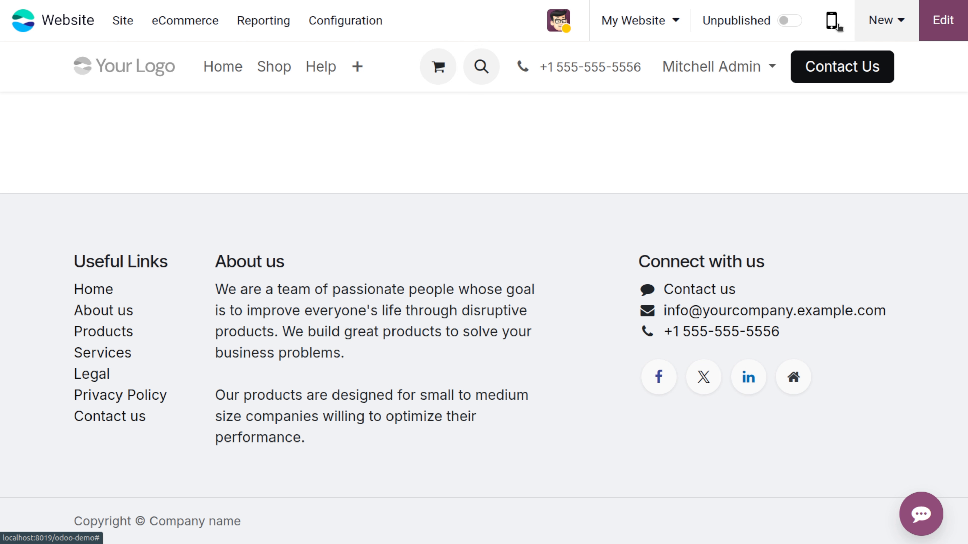
{"action": "left_click", "coordinate": [790, 21]}
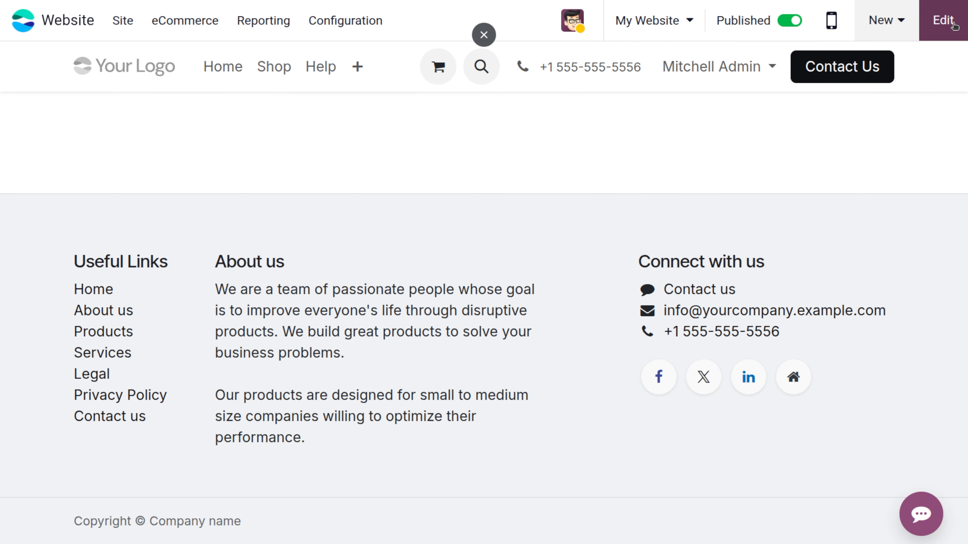
- Insert the Catalog parallax block with "Your New Workspace" and "Jump Into Comfort!" into the empty page and save it
{"action": "left_click", "coordinate": [943, 20]}
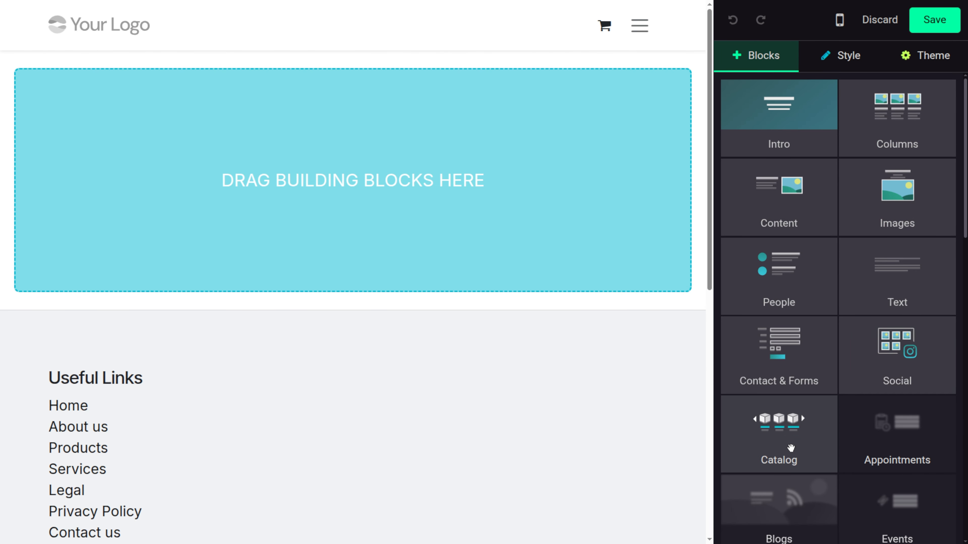
{"action": "scroll", "coordinate": [788, 442], "scroll_direction": "down", "scroll_amount": 3}
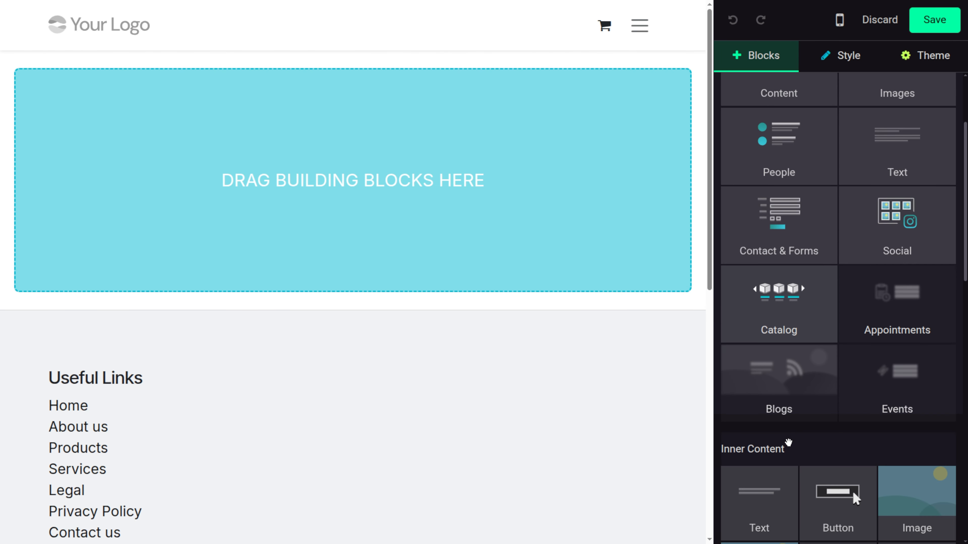
{"action": "left_click", "coordinate": [788, 325]}
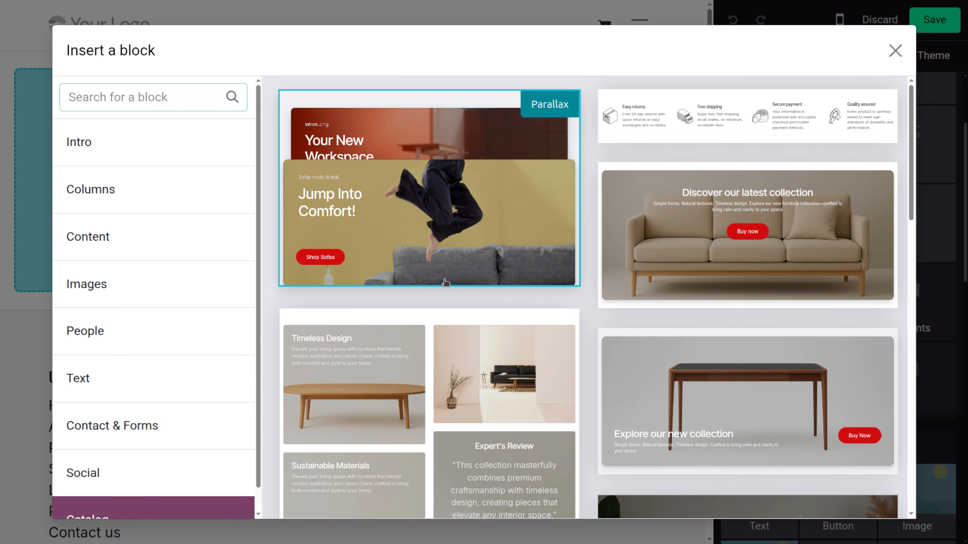
{"action": "scroll", "coordinate": [445, 381], "scroll_direction": "down", "scroll_amount": 5}
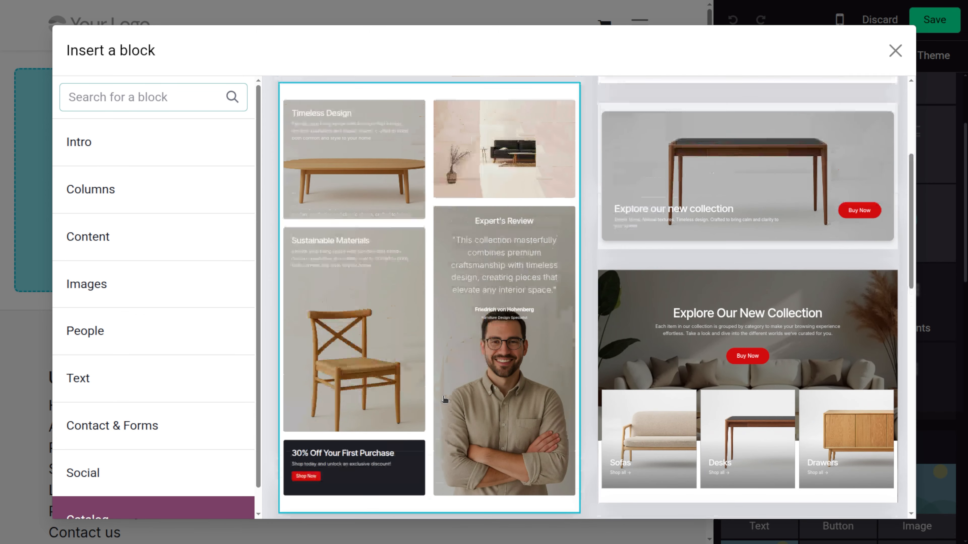
{"action": "scroll", "coordinate": [445, 399], "scroll_direction": "up", "scroll_amount": 5}
{"action": "left_click", "coordinate": [426, 228]}
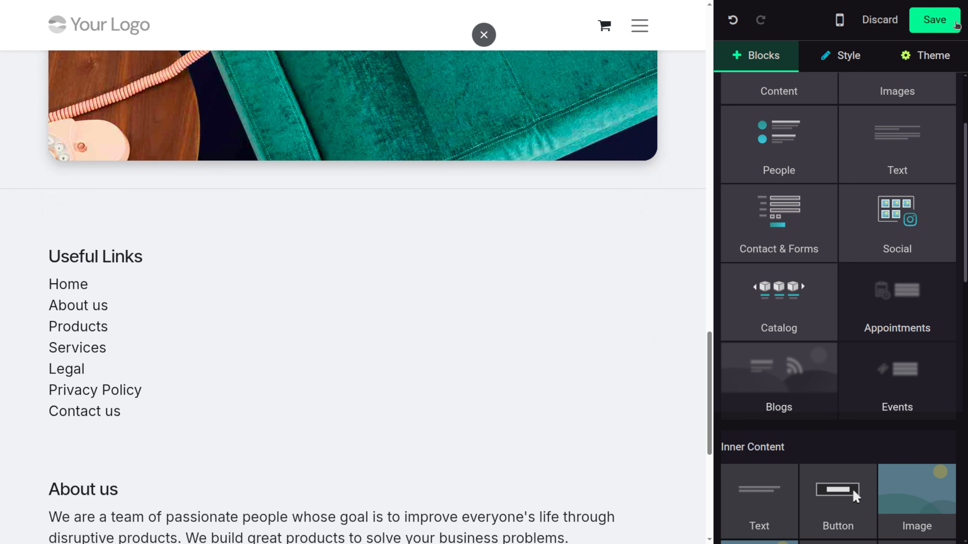
{"action": "left_click", "coordinate": [950, 24]}
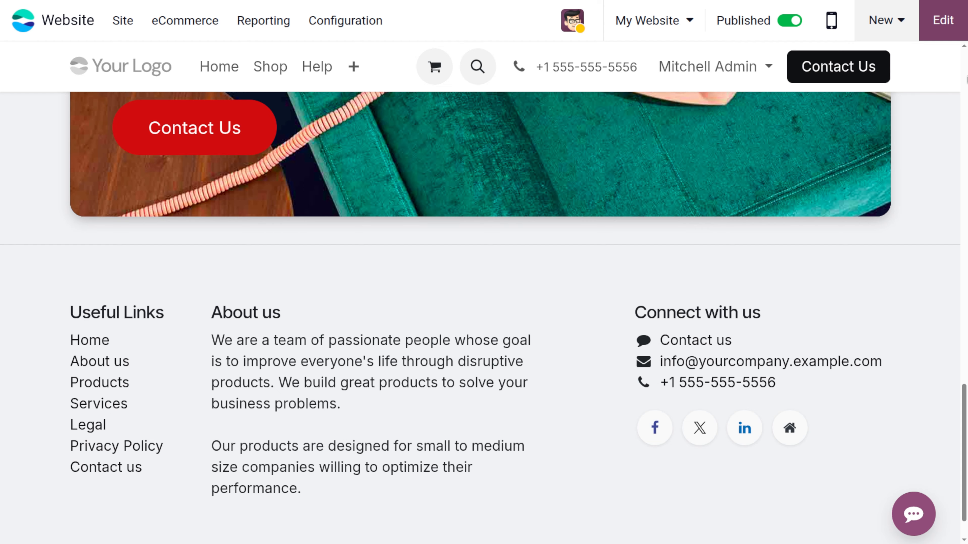
- Reopen the page for editing, search the blocks for "carousel" and insert the desert-image "Slide title" carousel
{"action": "left_click", "coordinate": [945, 23]}
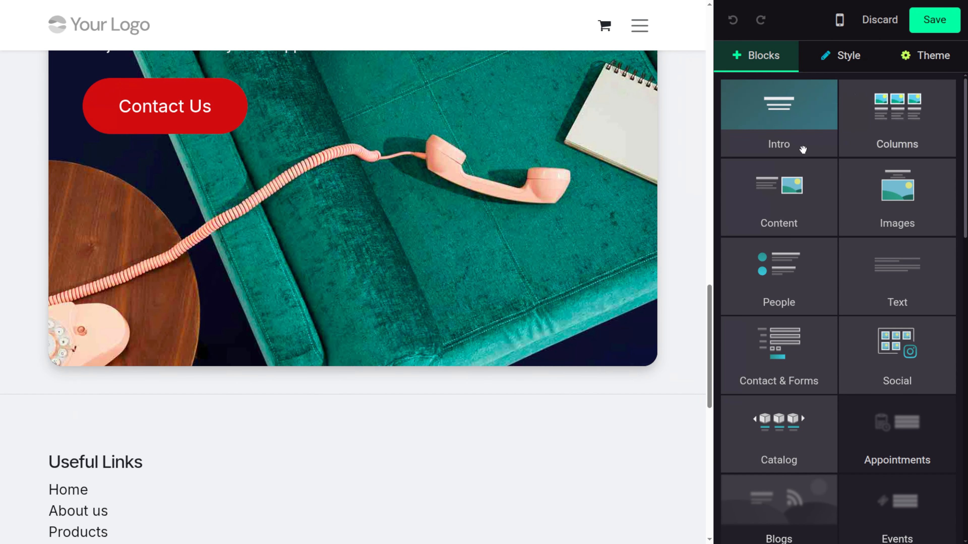
{"action": "mouse_move", "coordinate": [844, 411]}
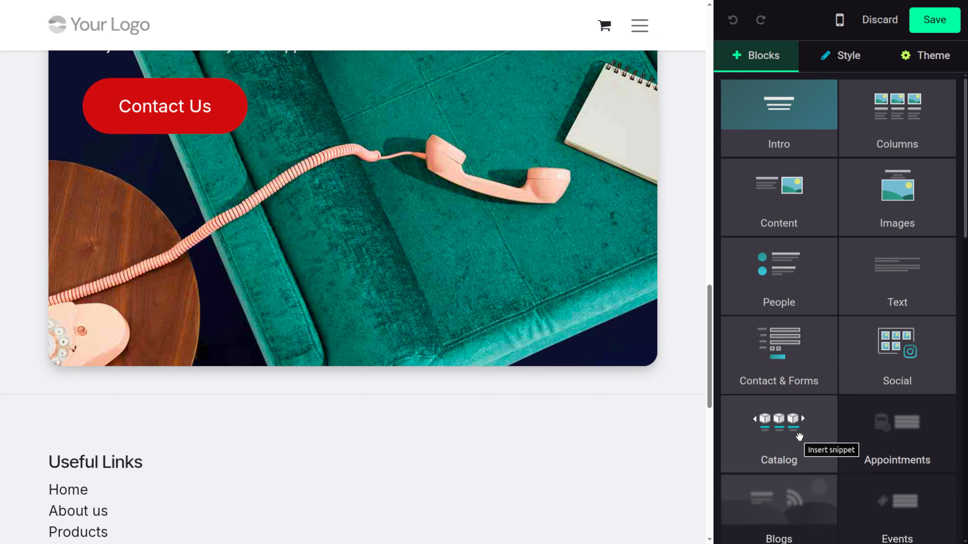
{"action": "left_click", "coordinate": [801, 139]}
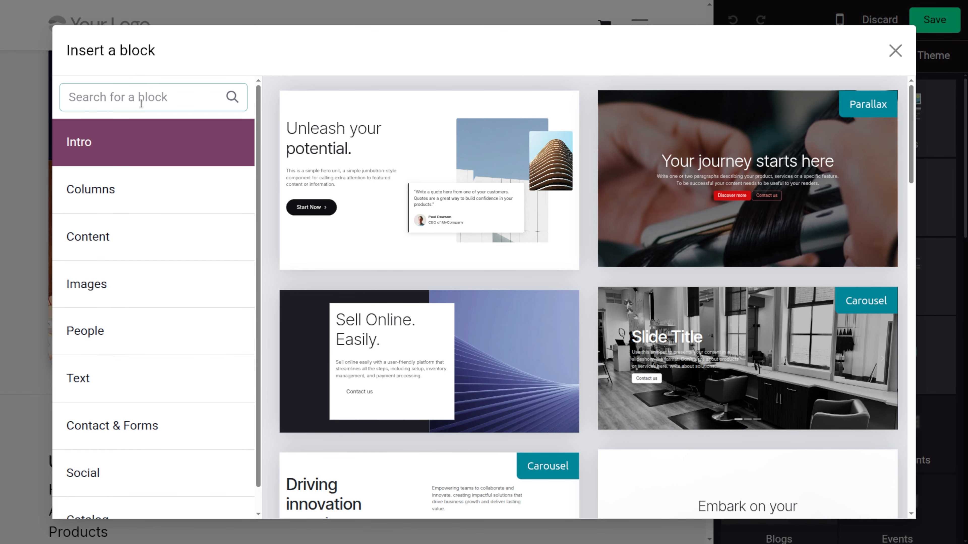
{"action": "type", "text": "car"}
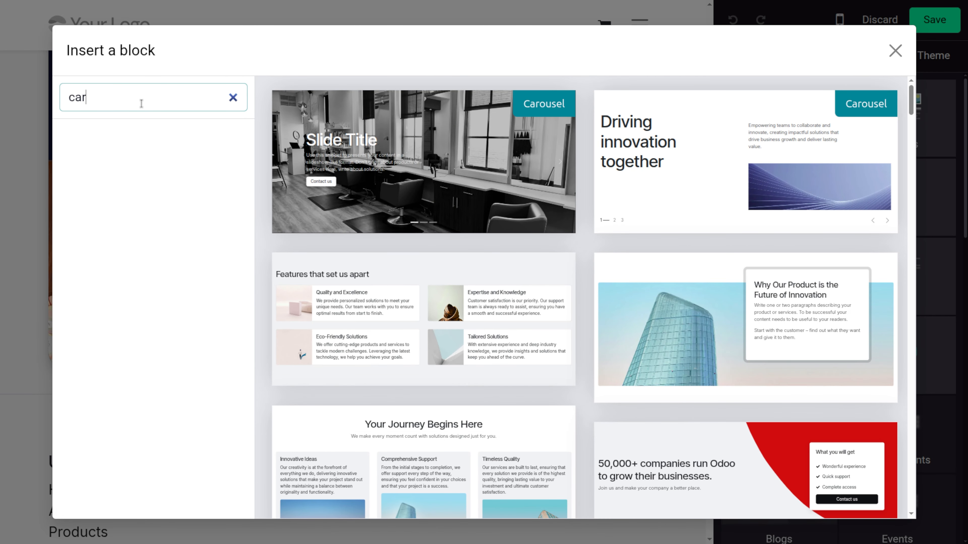
{"action": "type", "text": "a"}
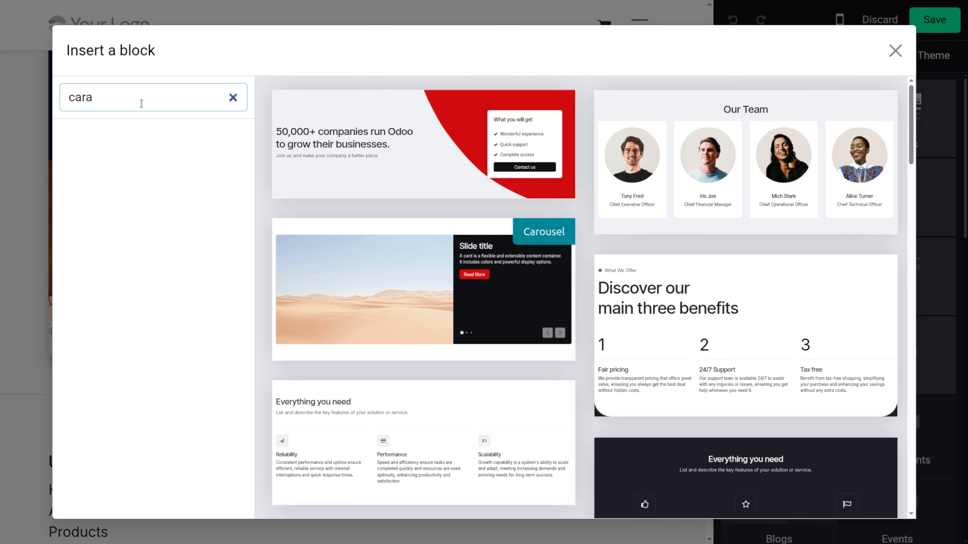
{"action": "key", "text": "BackSpace"}
{"action": "type", "text": "ousel"}
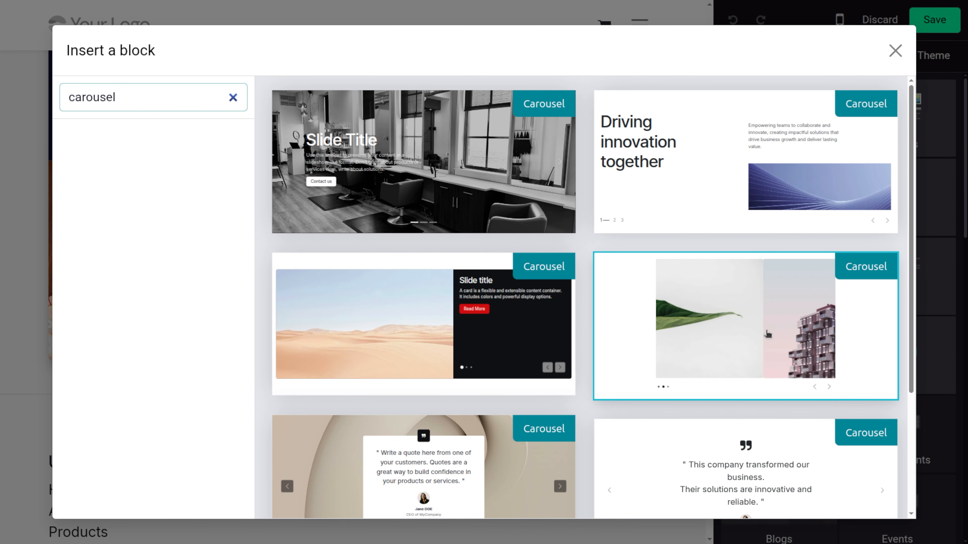
{"action": "scroll", "coordinate": [745, 391], "scroll_direction": "down", "scroll_amount": 5}
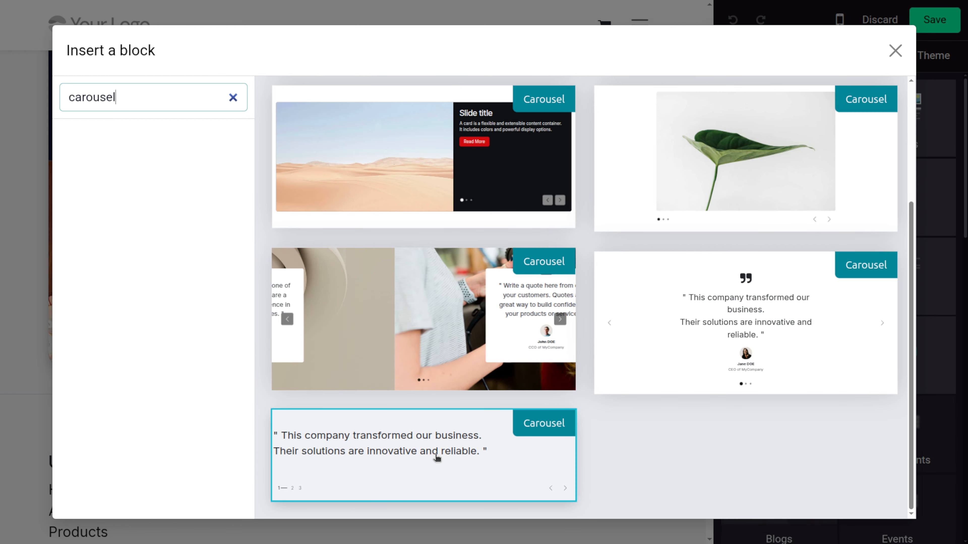
{"action": "left_click", "coordinate": [421, 146]}
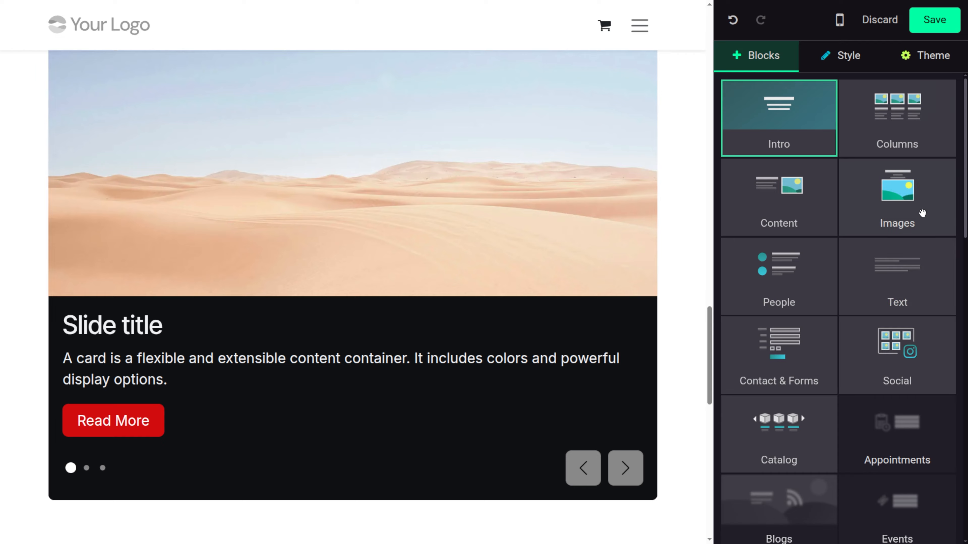
- Insert the Text block "Our Menu" with the Pastries and Cakes price lists below the carousel
{"action": "left_click", "coordinate": [893, 284]}
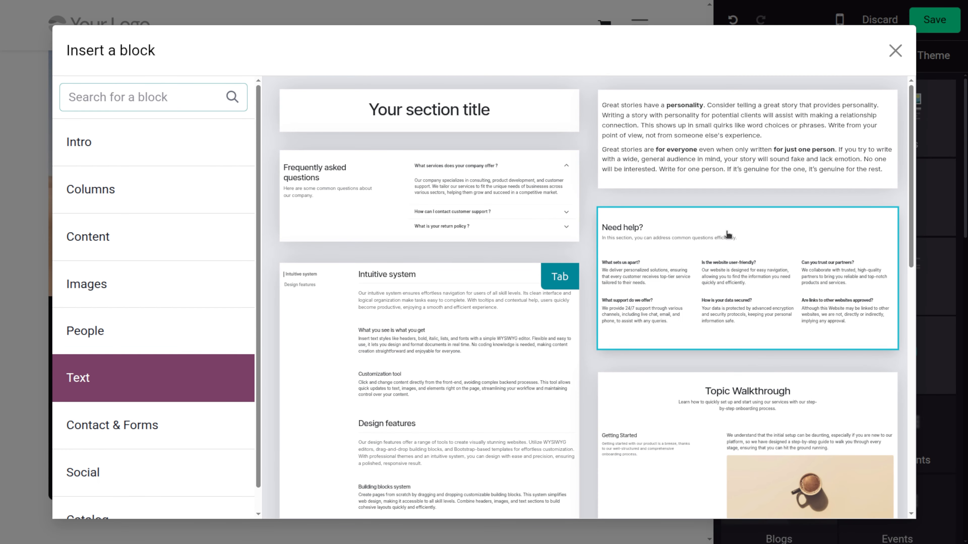
{"action": "scroll", "coordinate": [491, 416], "scroll_direction": "down", "scroll_amount": 10}
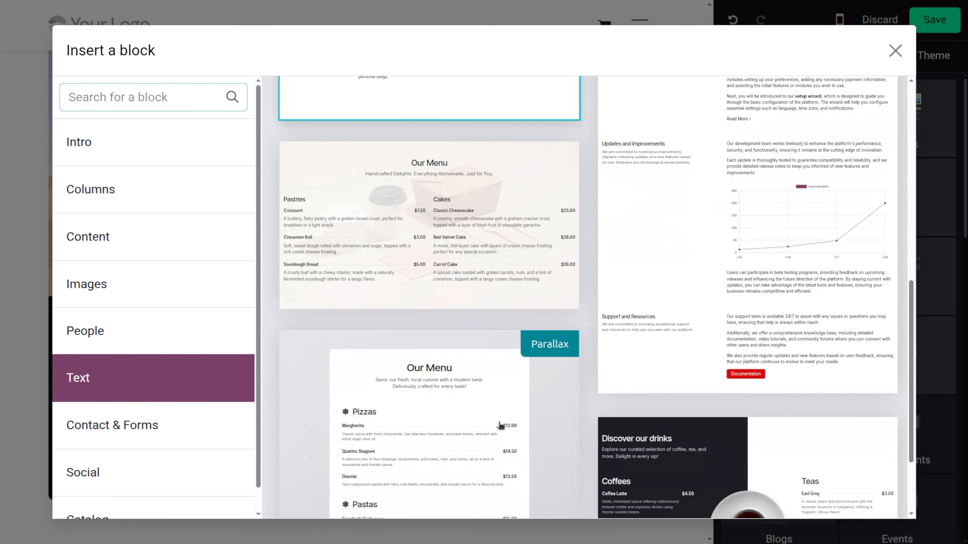
{"action": "left_click", "coordinate": [444, 220]}
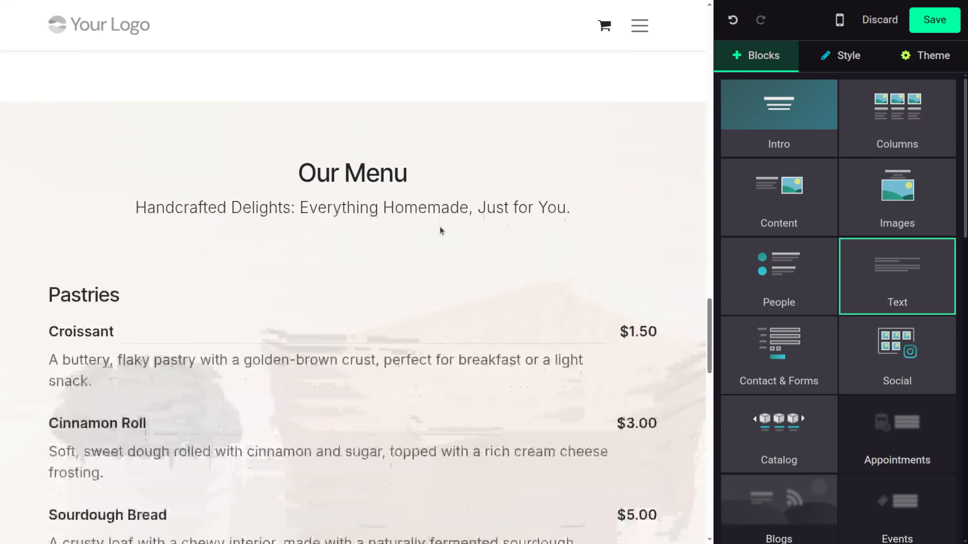
{"action": "scroll", "coordinate": [408, 317], "scroll_direction": "down", "scroll_amount": 10}
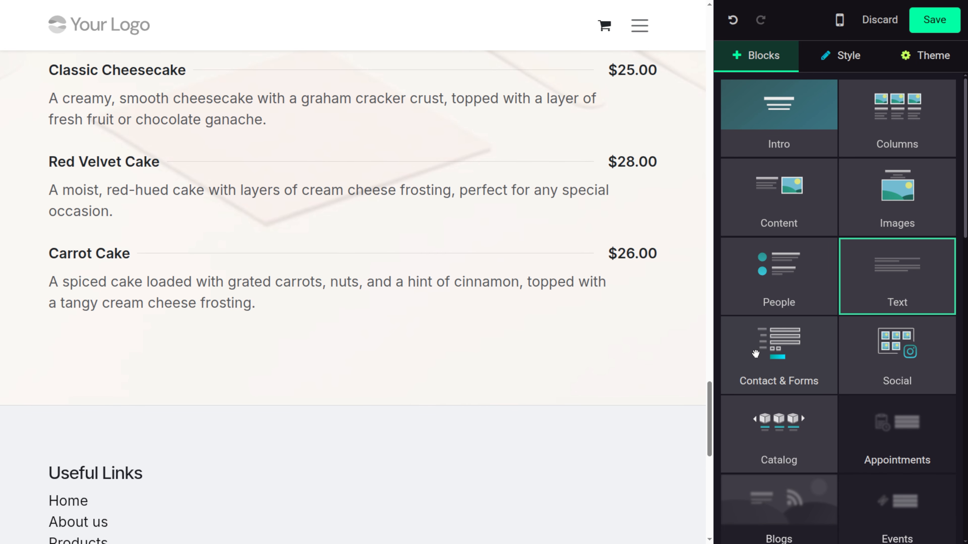
- Browse the Contact & Forms blocks and insert "Make a Donation" below the menu block
{"action": "left_click", "coordinate": [774, 360]}
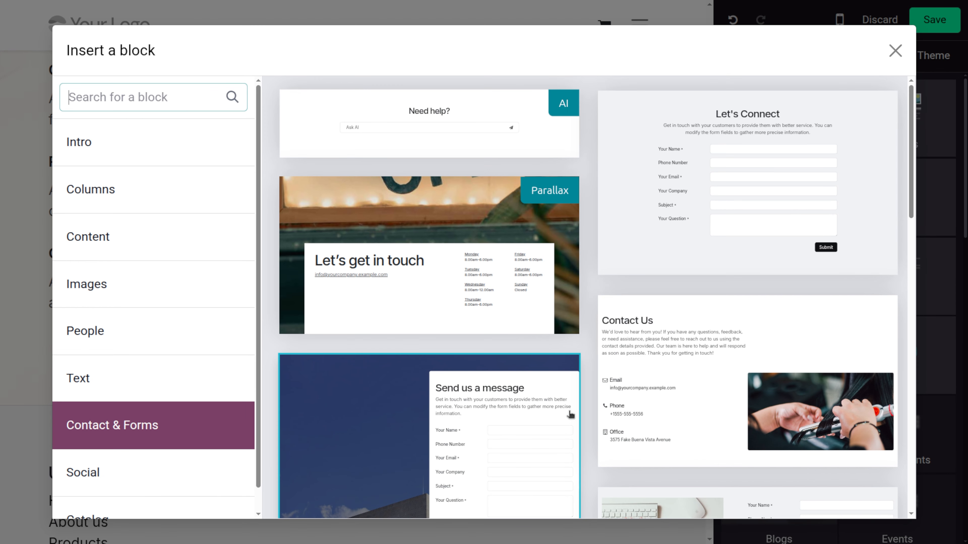
{"action": "scroll", "coordinate": [568, 415], "scroll_direction": "down", "scroll_amount": 2}
{"action": "scroll", "coordinate": [570, 415], "scroll_direction": "down", "scroll_amount": 8}
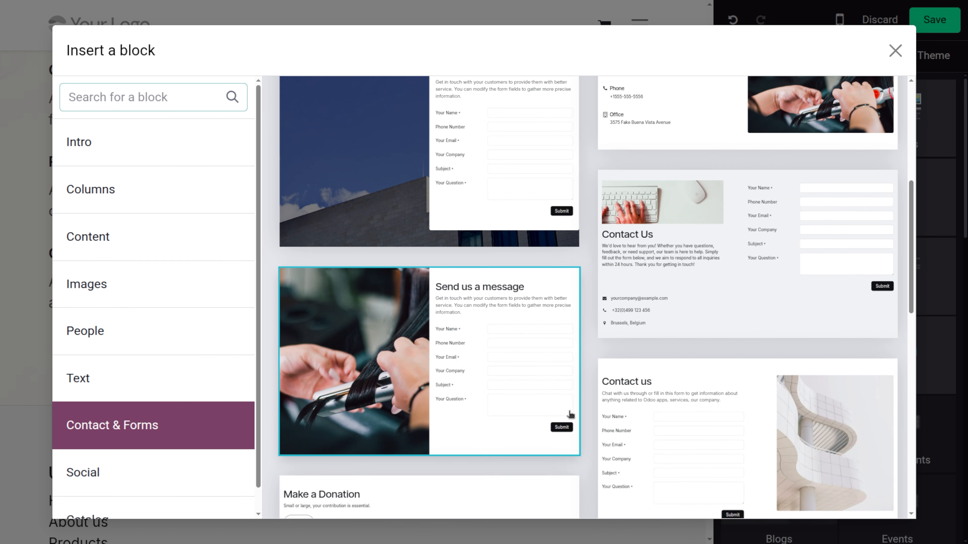
{"action": "scroll", "coordinate": [570, 415], "scroll_direction": "down", "scroll_amount": 5}
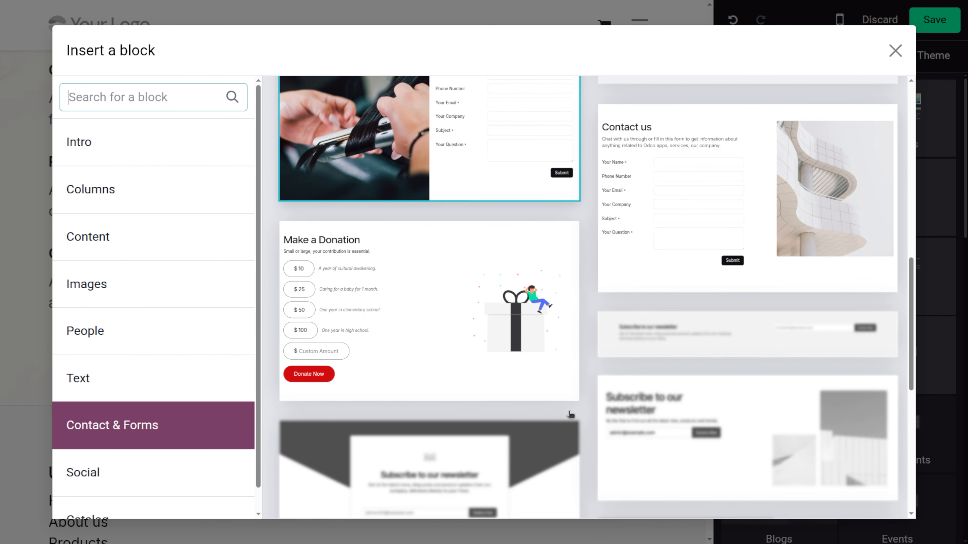
{"action": "scroll", "coordinate": [571, 415], "scroll_direction": "up", "scroll_amount": 15}
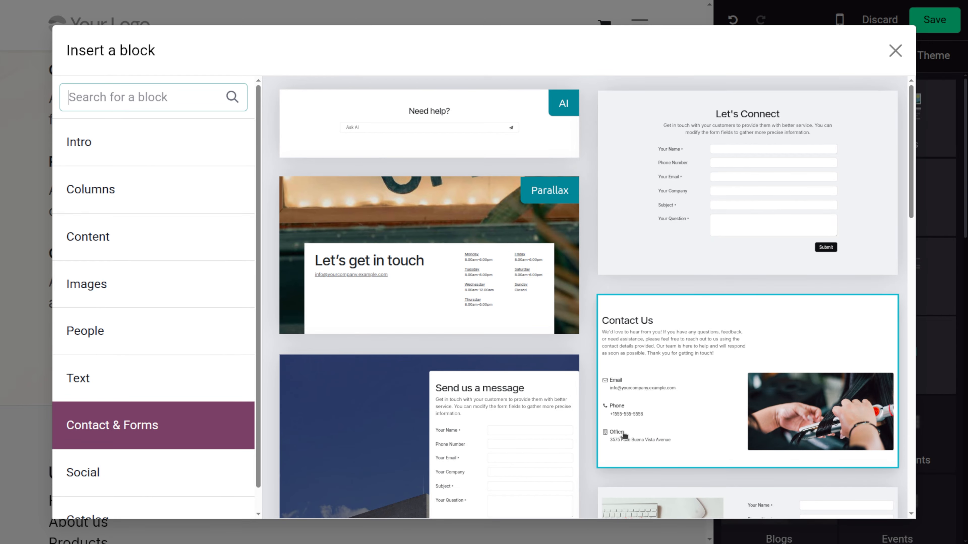
{"action": "scroll", "coordinate": [527, 417], "scroll_direction": "down", "scroll_amount": 8}
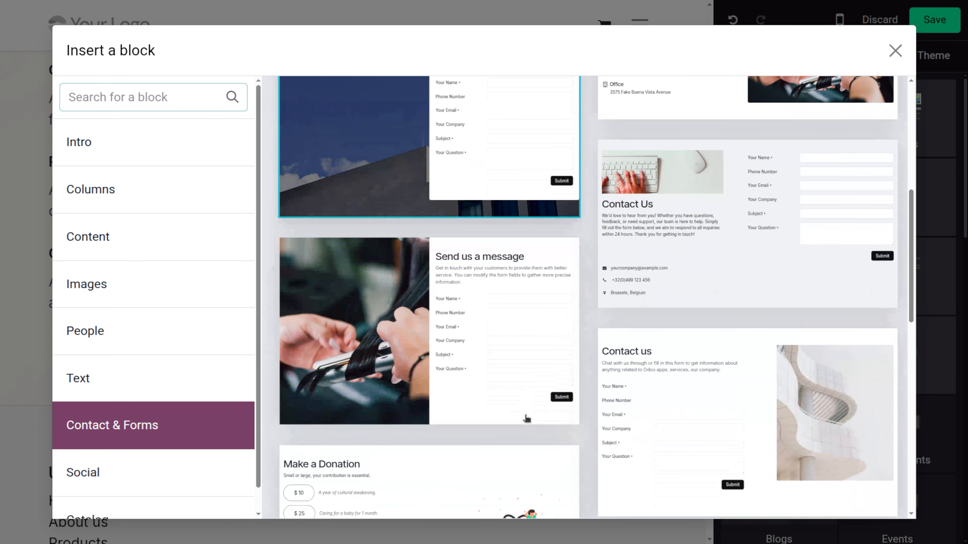
{"action": "scroll", "coordinate": [526, 417], "scroll_direction": "down", "scroll_amount": 4}
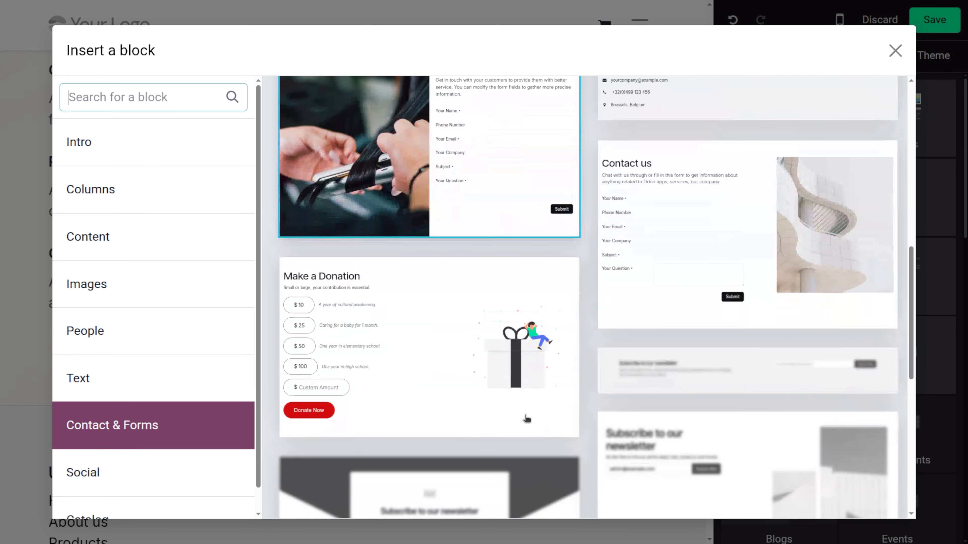
{"action": "left_click", "coordinate": [452, 325]}
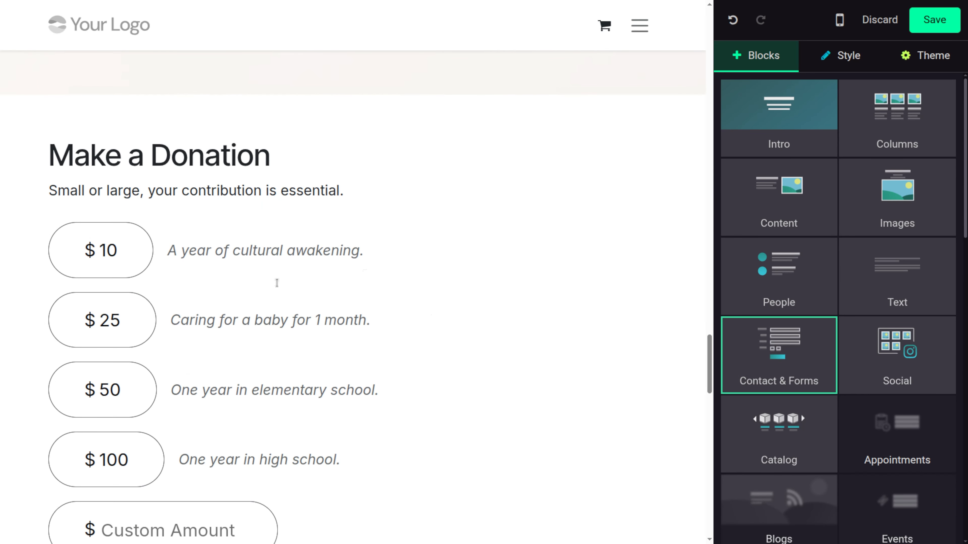
{"action": "scroll", "coordinate": [248, 524], "scroll_direction": "down", "scroll_amount": 10}
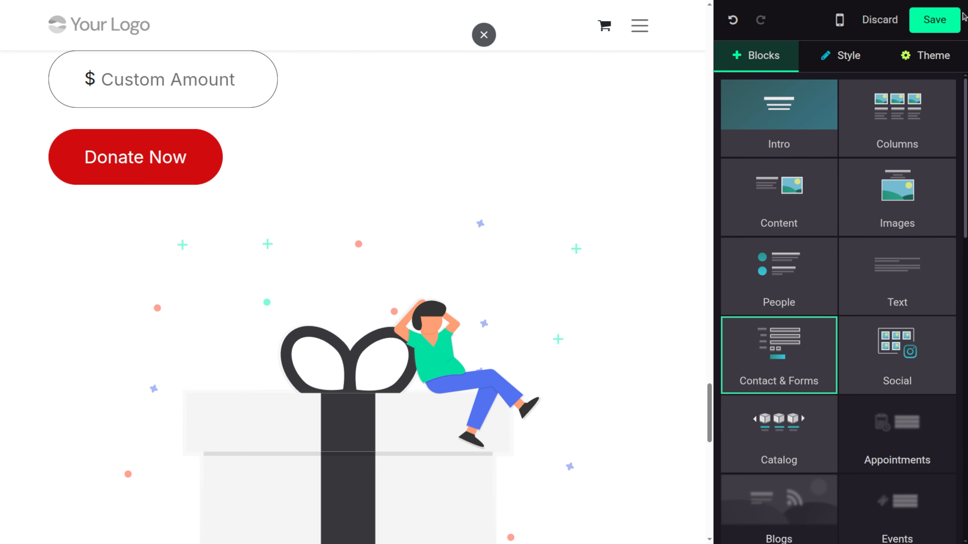
- Save the page with its added blocks and view it from the beginning
{"action": "left_click", "coordinate": [934, 20]}
{"action": "scroll", "coordinate": [546, 247], "scroll_direction": "up", "scroll_amount": 10}
{"action": "scroll", "coordinate": [545, 248], "scroll_direction": "up", "scroll_amount": 10}
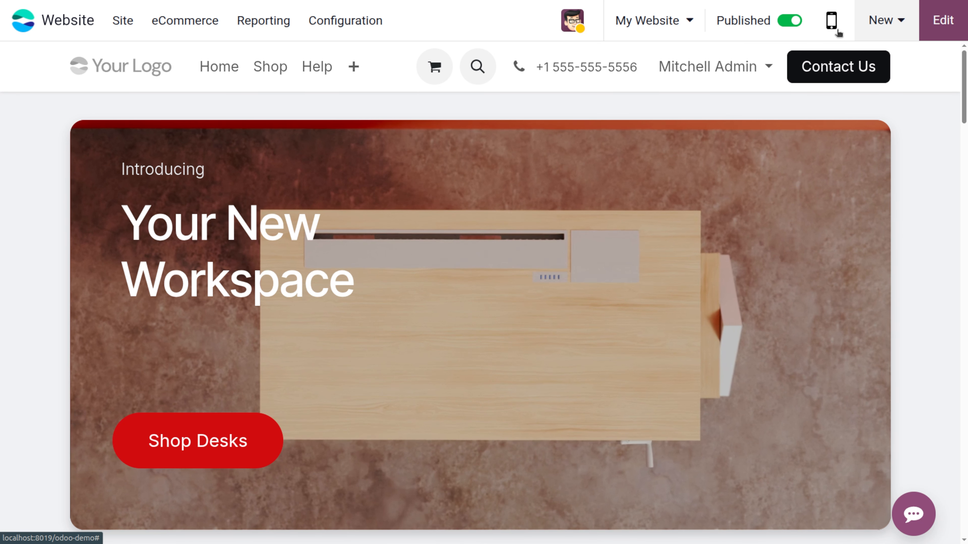
- Preview the odoo demo page in mobile view and review its catalog, menu and remaining blocks down the page
{"action": "left_click", "coordinate": [838, 33]}
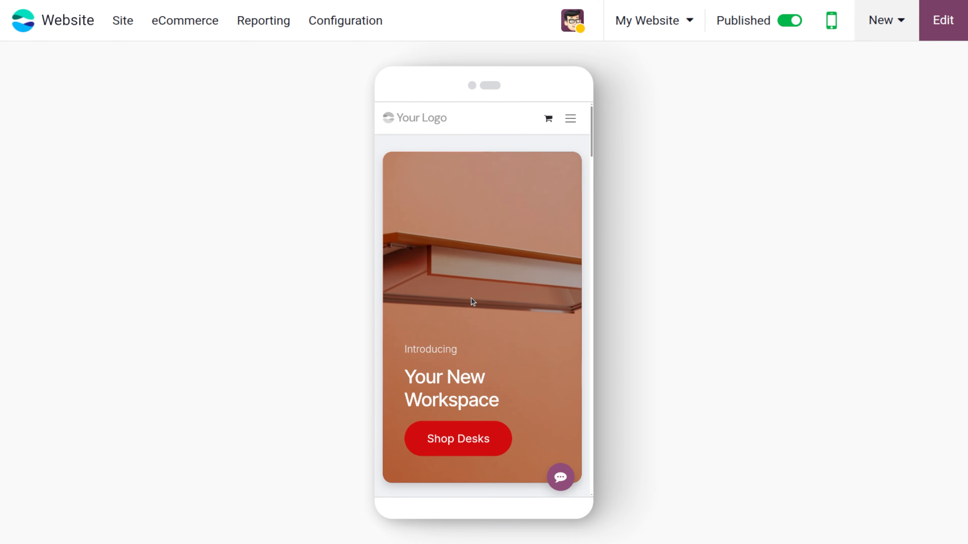
{"action": "scroll", "coordinate": [471, 301], "scroll_direction": "down", "scroll_amount": 5}
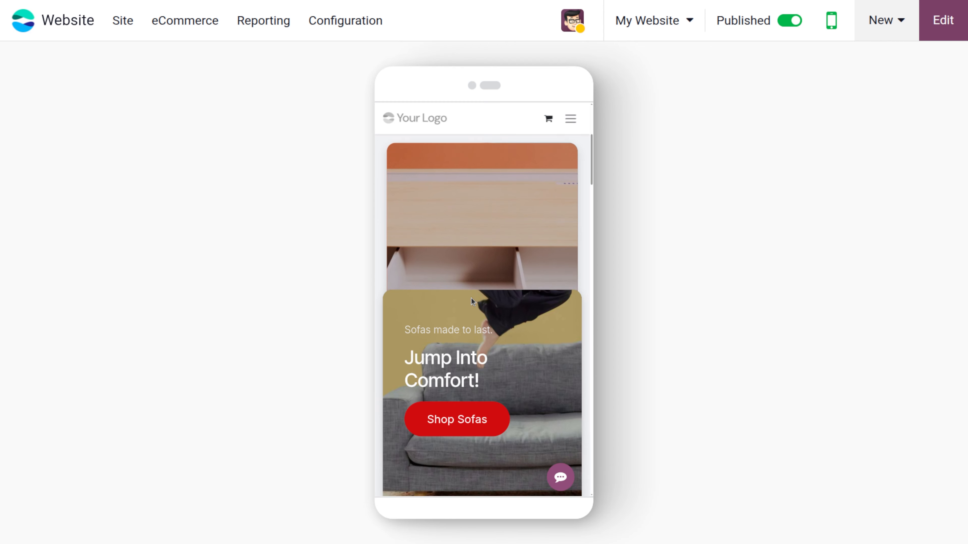
{"action": "scroll", "coordinate": [472, 301], "scroll_direction": "down", "scroll_amount": 2}
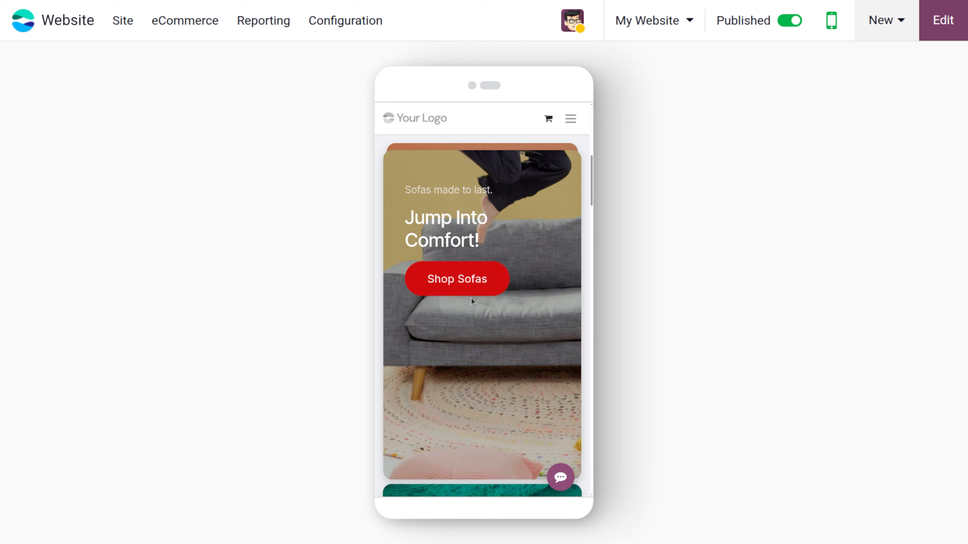
{"action": "scroll", "coordinate": [471, 298], "scroll_direction": "down", "scroll_amount": 3}
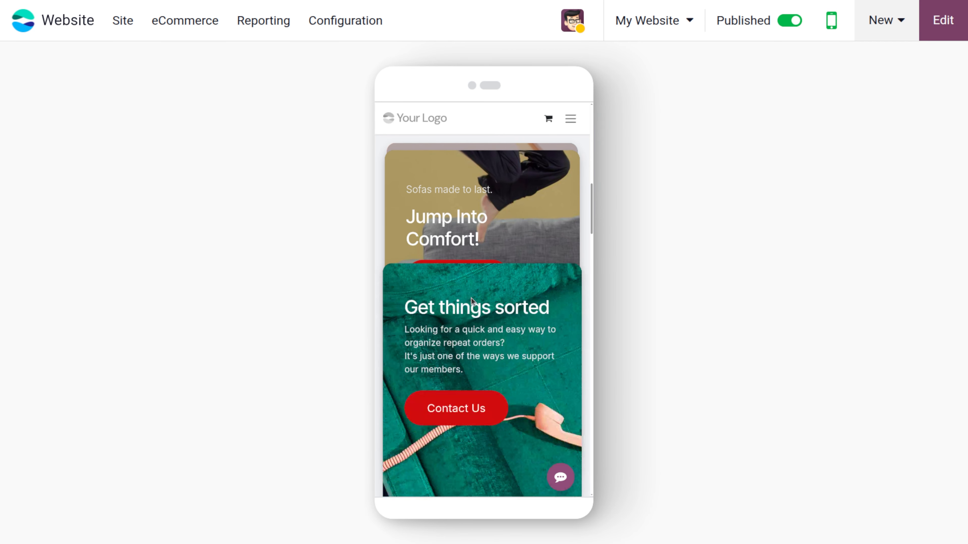
{"action": "scroll", "coordinate": [471, 297], "scroll_direction": "down", "scroll_amount": 3}
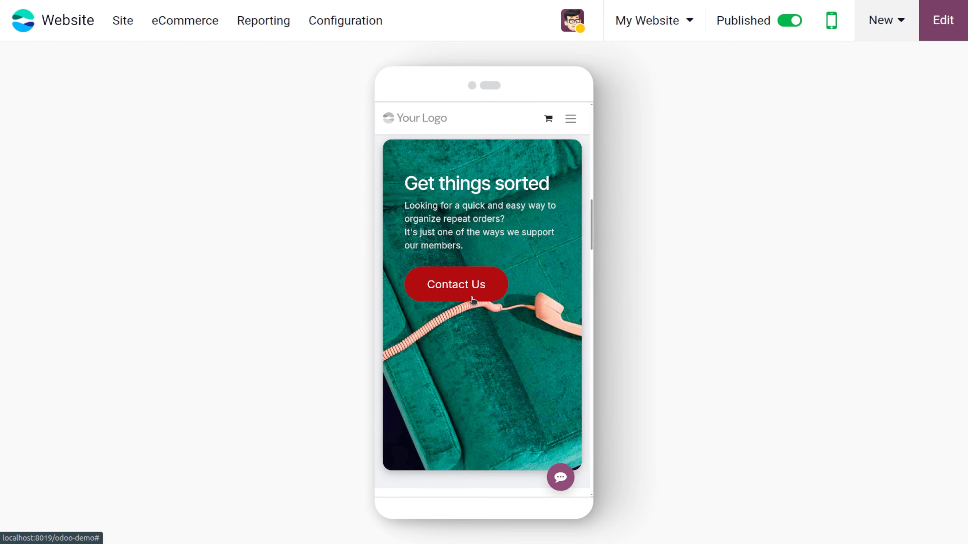
{"action": "scroll", "coordinate": [473, 301], "scroll_direction": "down", "scroll_amount": 10}
{"action": "scroll", "coordinate": [472, 301], "scroll_direction": "down", "scroll_amount": 8}
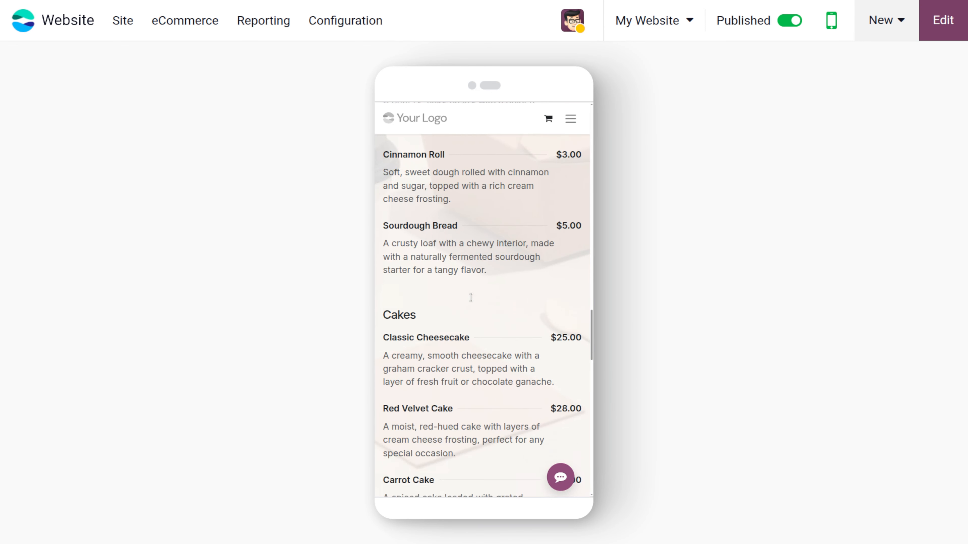
{"action": "scroll", "coordinate": [472, 298], "scroll_direction": "down", "scroll_amount": 10}
{"action": "scroll", "coordinate": [472, 300], "scroll_direction": "down", "scroll_amount": 10}
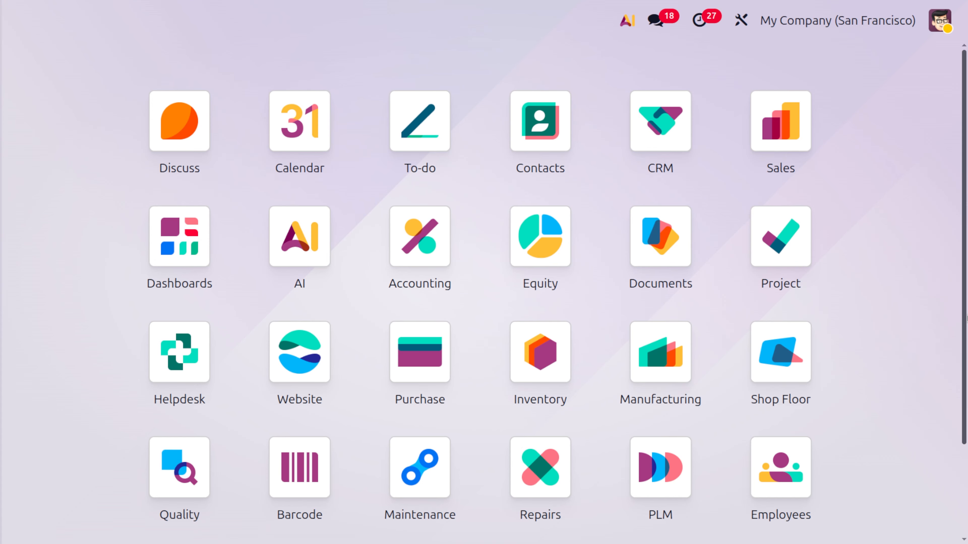
- Open the Website app from the home screen, go to its Shop page and start editing it
{"action": "type", "text": "we"}
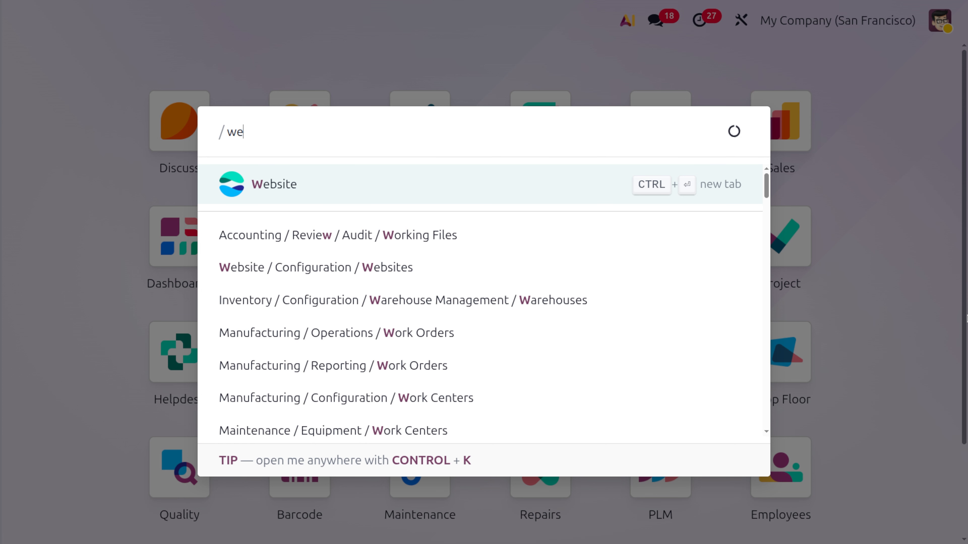
{"action": "key", "text": "Return"}
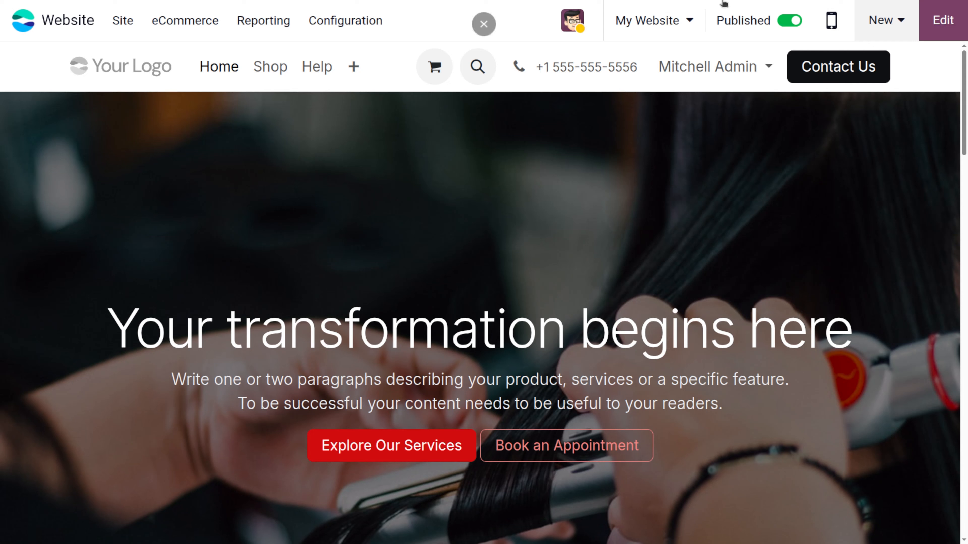
{"action": "left_click", "coordinate": [273, 69]}
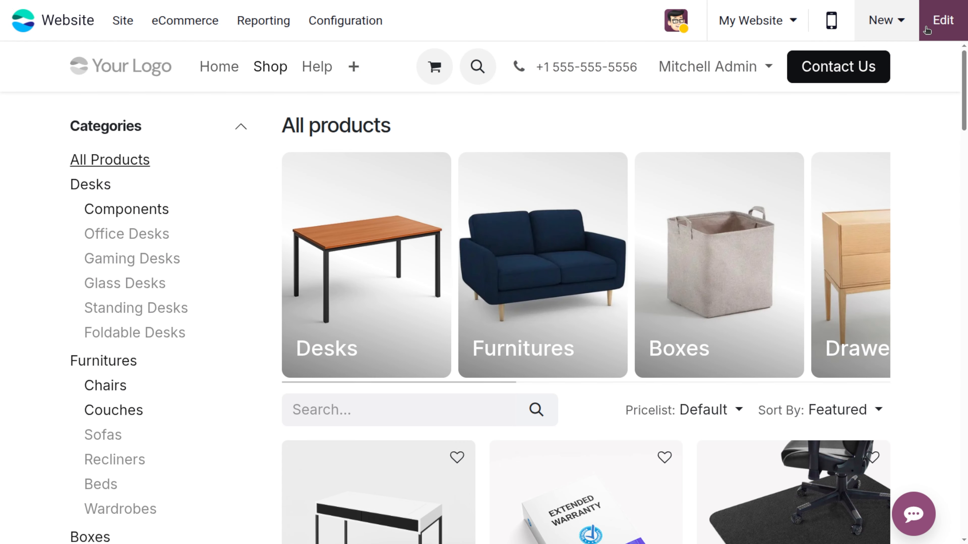
{"action": "left_click", "coordinate": [925, 30]}
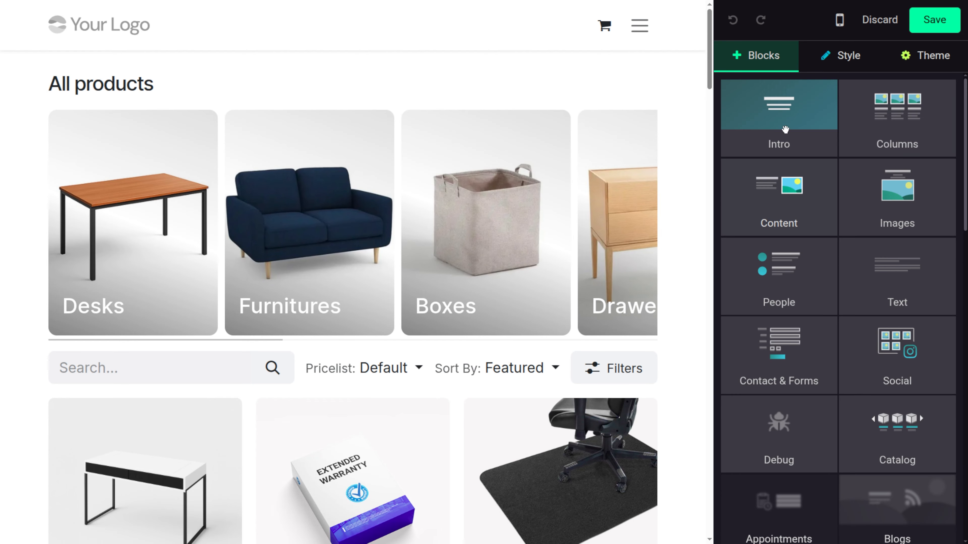
- Set the shop's product grid to 4 products per row in the page style options
{"action": "left_click", "coordinate": [846, 61]}
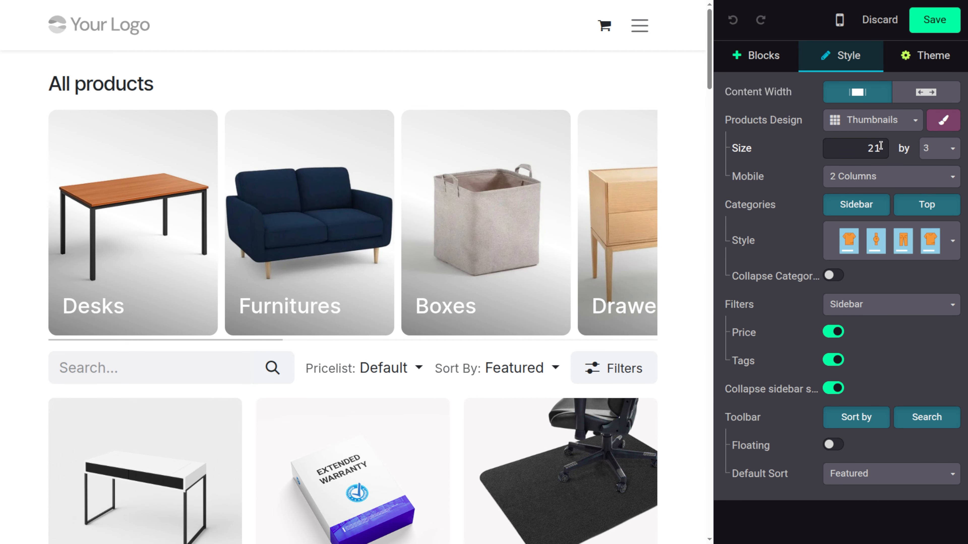
{"action": "left_click", "coordinate": [943, 148]}
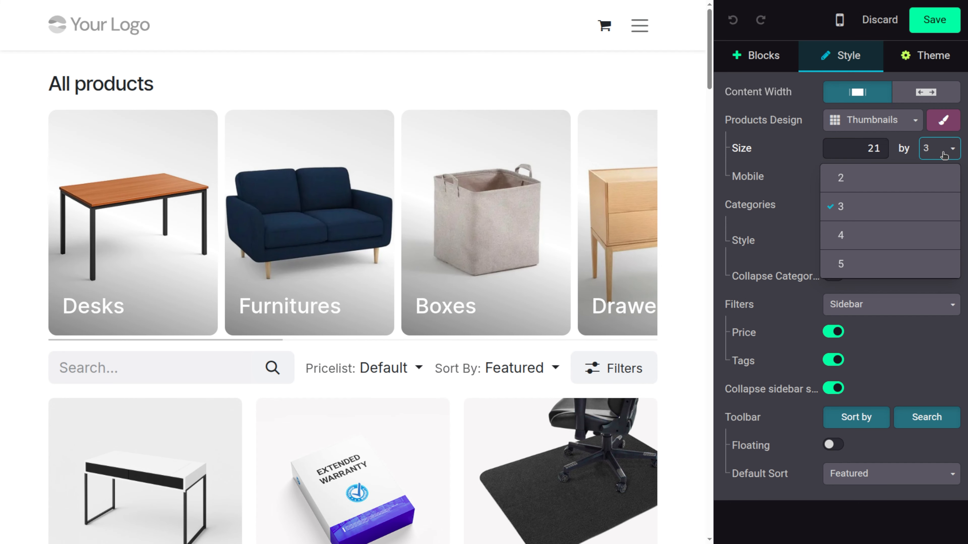
{"action": "left_click", "coordinate": [900, 240]}
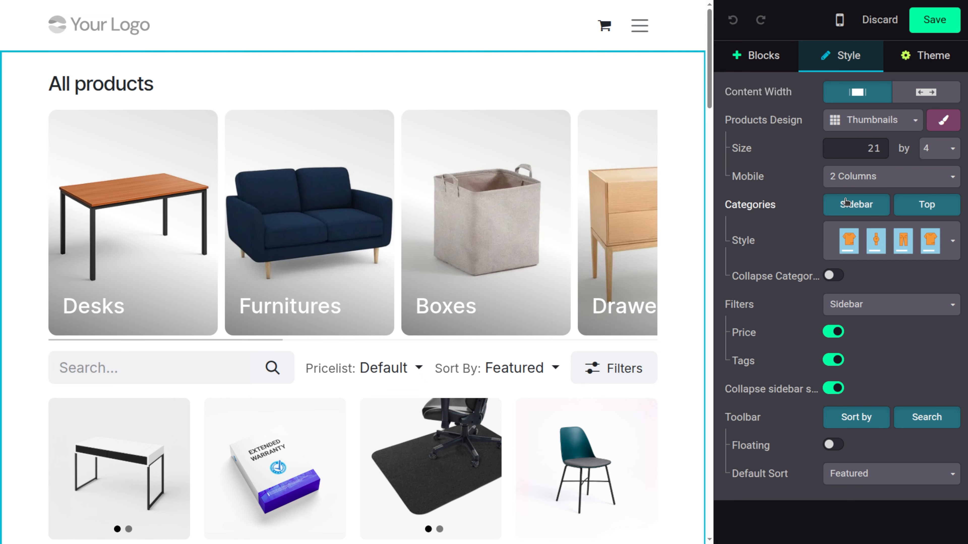
- Turn off the Sidebar categories and give the Top categories the outlined style with a small image beside each name
{"action": "left_click", "coordinate": [873, 212]}
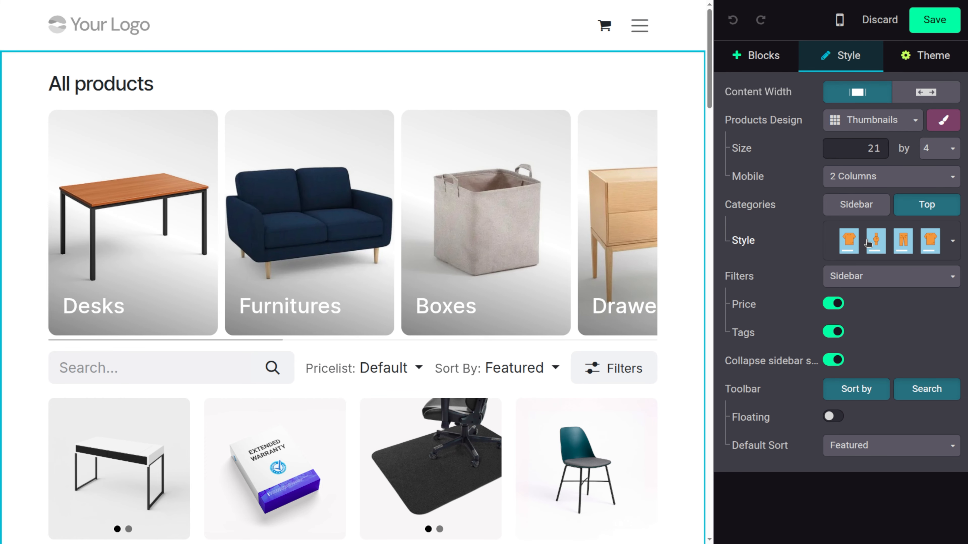
{"action": "left_click", "coordinate": [953, 243]}
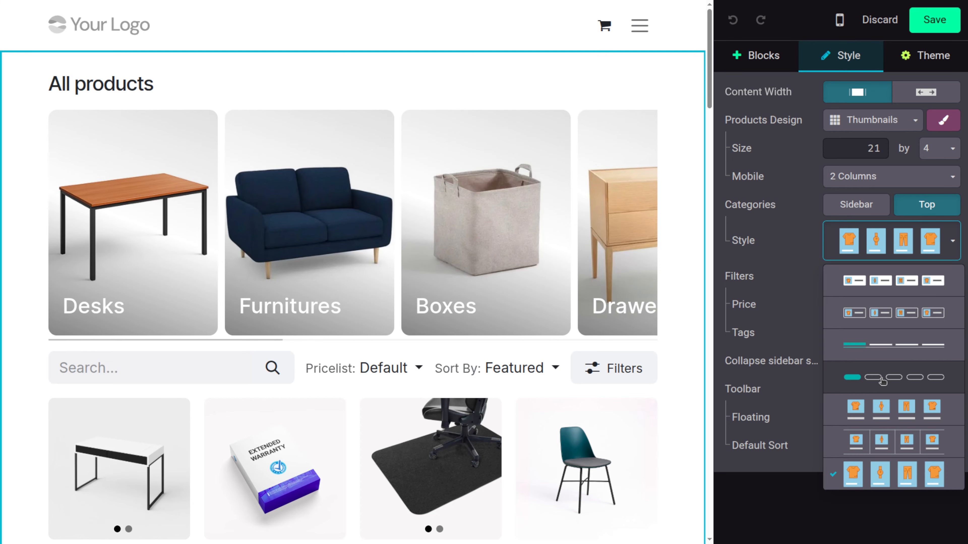
{"action": "left_click", "coordinate": [866, 325]}
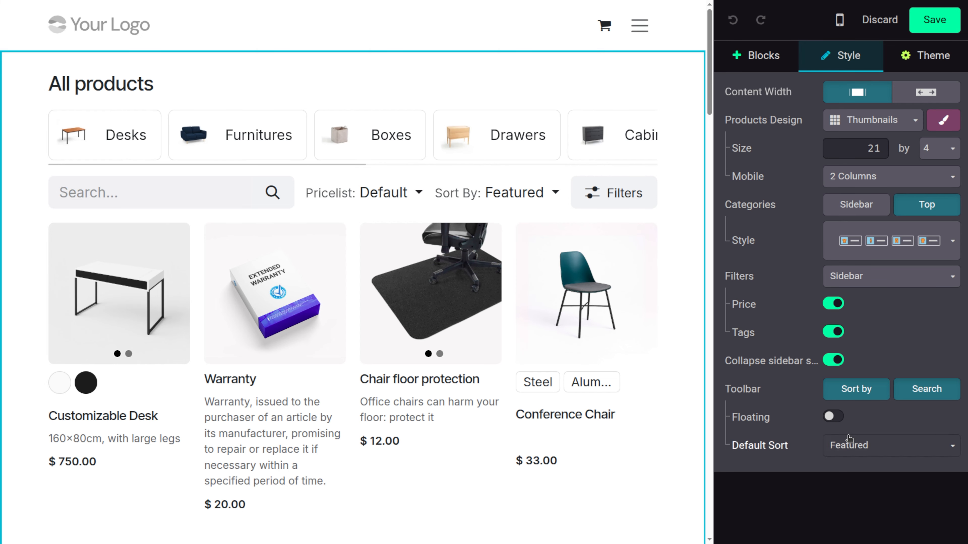
- Review the theme's color, paragraph, heading, button, link and input field settings, and save the shop page
{"action": "left_click", "coordinate": [927, 61]}
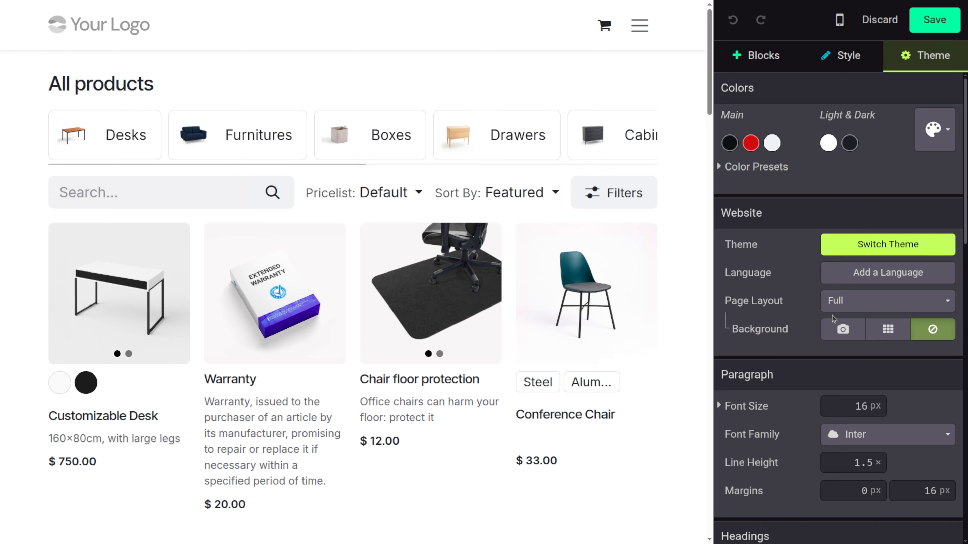
{"action": "scroll", "coordinate": [831, 318], "scroll_direction": "down", "scroll_amount": 5}
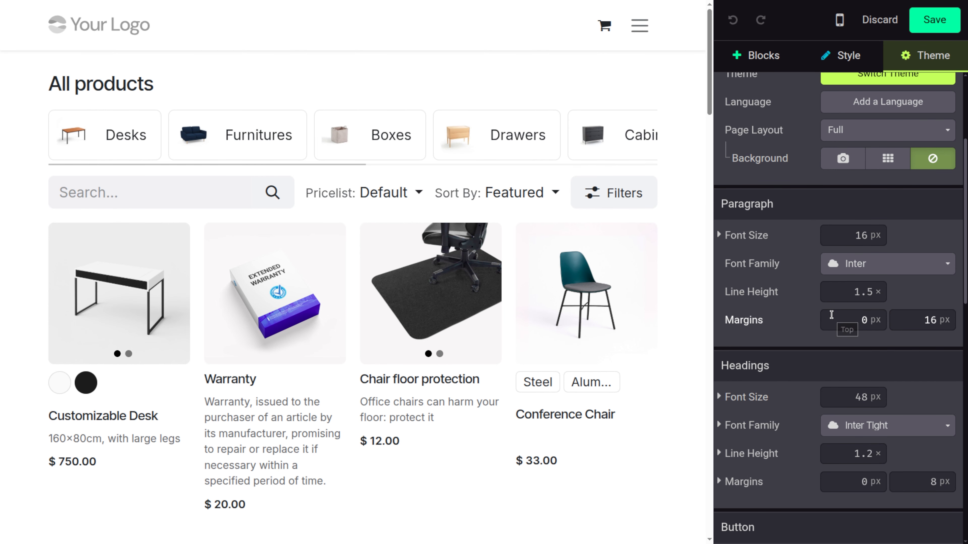
{"action": "scroll", "coordinate": [832, 315], "scroll_direction": "down", "scroll_amount": 5}
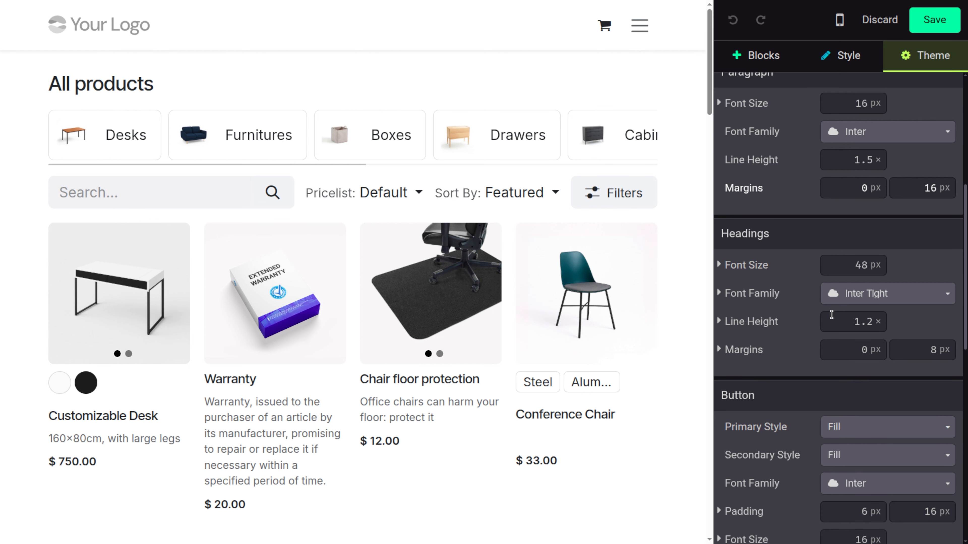
{"action": "scroll", "coordinate": [832, 315], "scroll_direction": "down", "scroll_amount": 8}
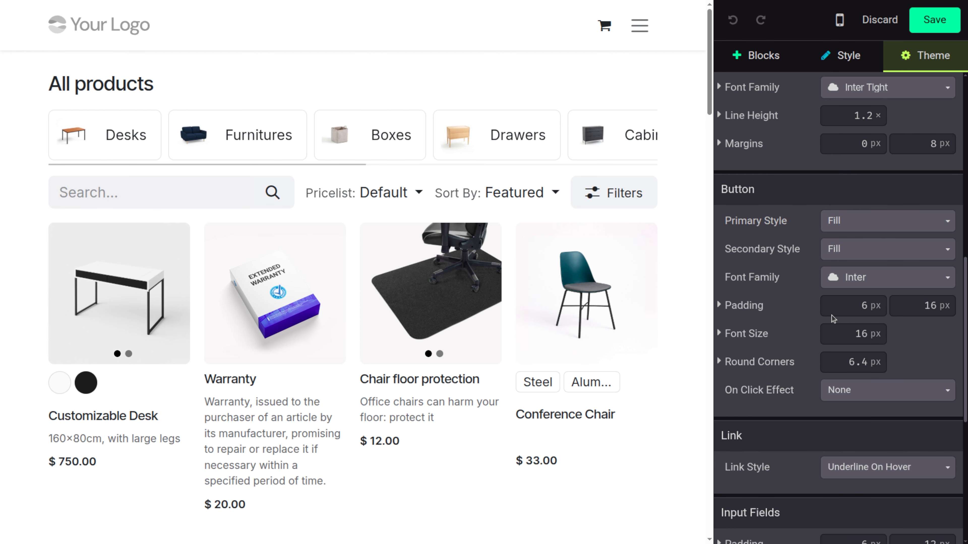
{"action": "scroll", "coordinate": [833, 319], "scroll_direction": "down", "scroll_amount": 1}
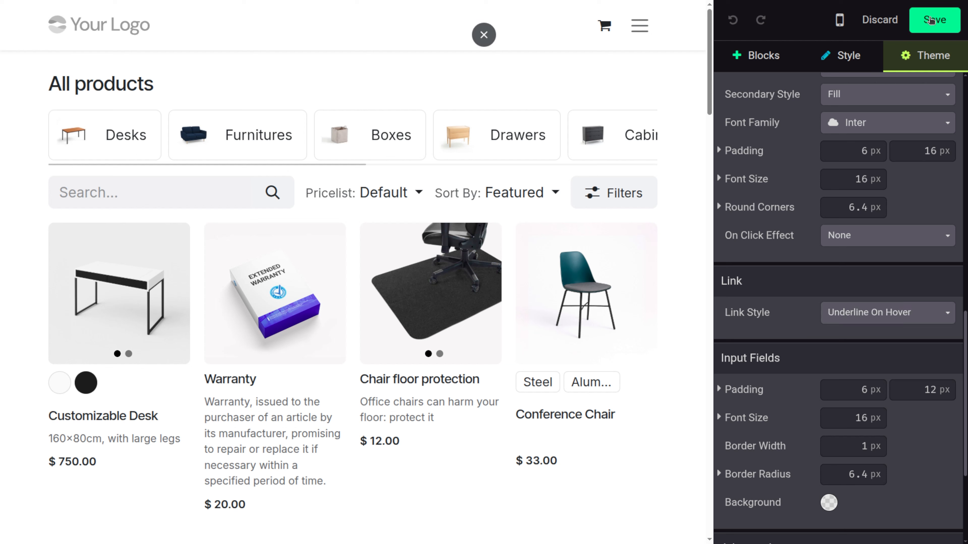
{"action": "left_click", "coordinate": [930, 20]}
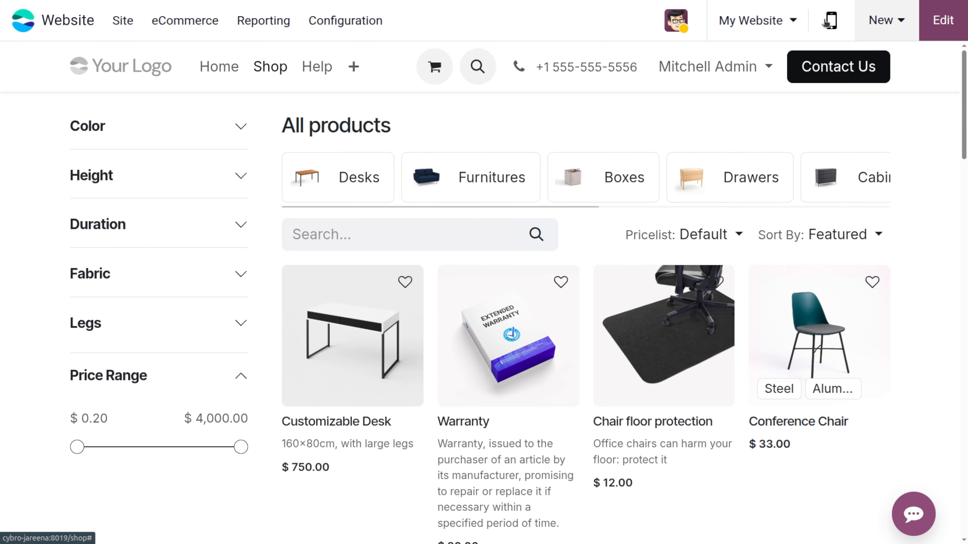
- Preview the shop in mobile view and open the Conference Chair product down to its purchase options
{"action": "left_click", "coordinate": [831, 24]}
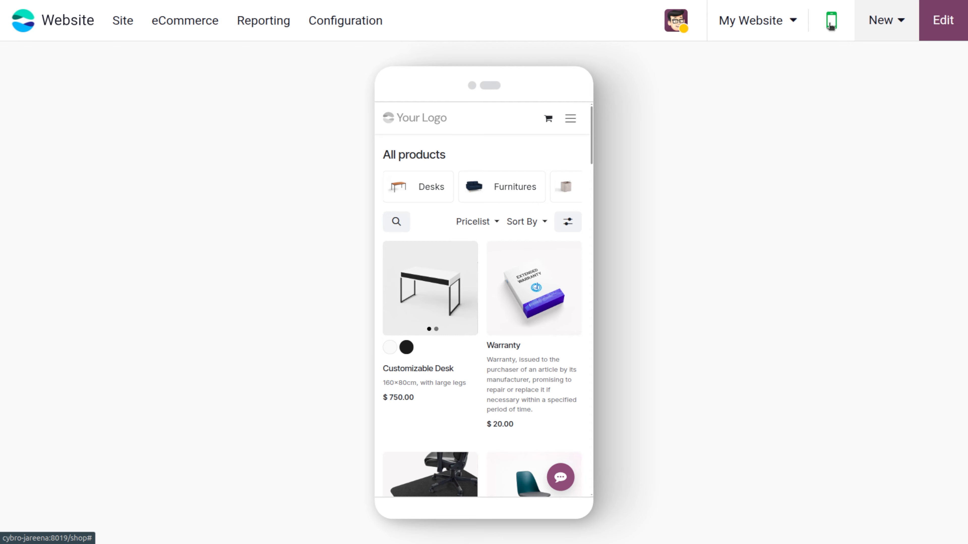
{"action": "scroll", "coordinate": [458, 406], "scroll_direction": "down", "scroll_amount": 5}
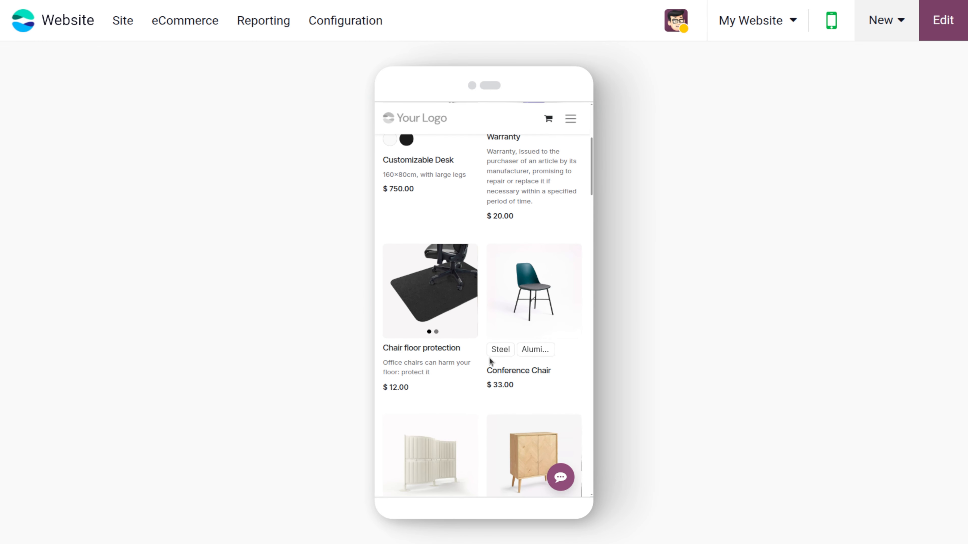
{"action": "left_click", "coordinate": [522, 310]}
{"action": "scroll", "coordinate": [461, 375], "scroll_direction": "down", "scroll_amount": 5}
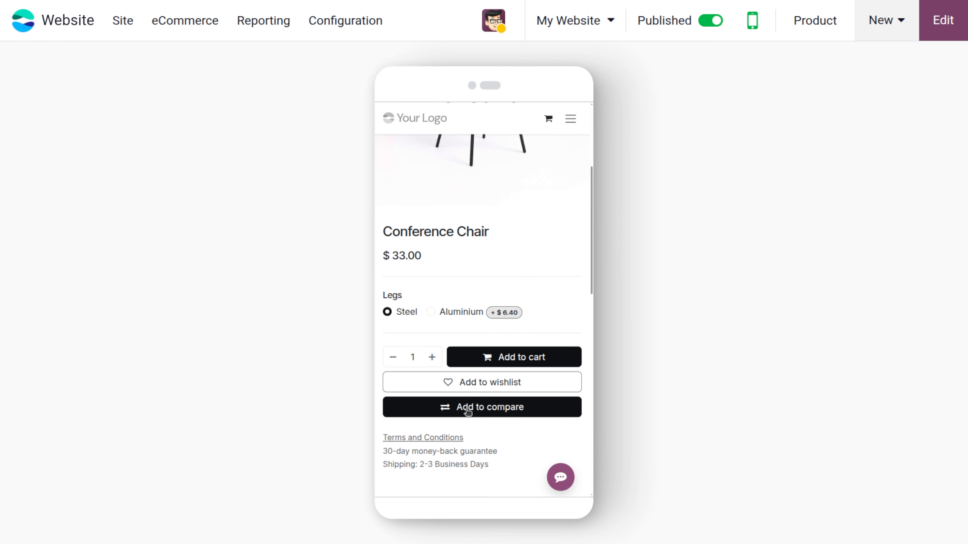
- Add the Conference Chair's Steel and Aluminium variants to the comparison and view them compared
{"action": "left_click", "coordinate": [465, 409]}
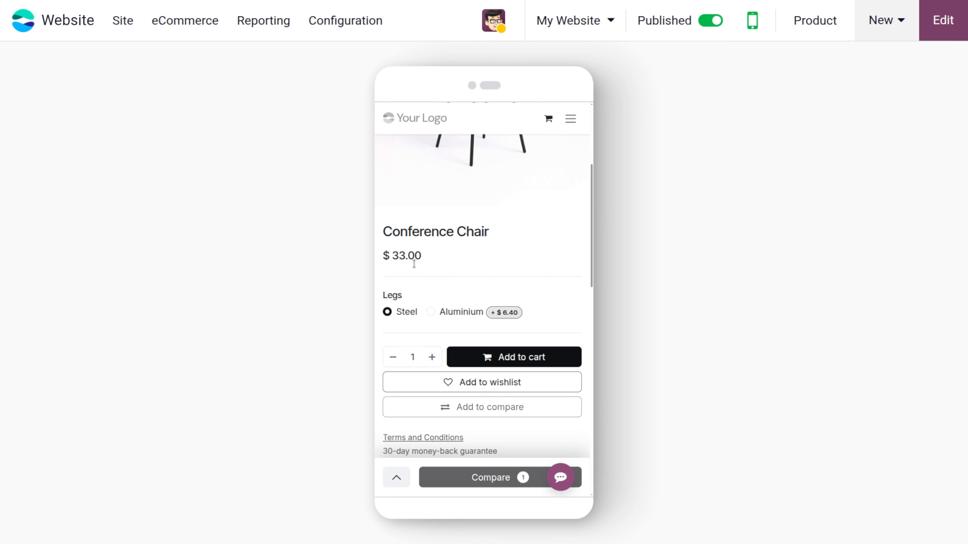
{"action": "left_click", "coordinate": [430, 312]}
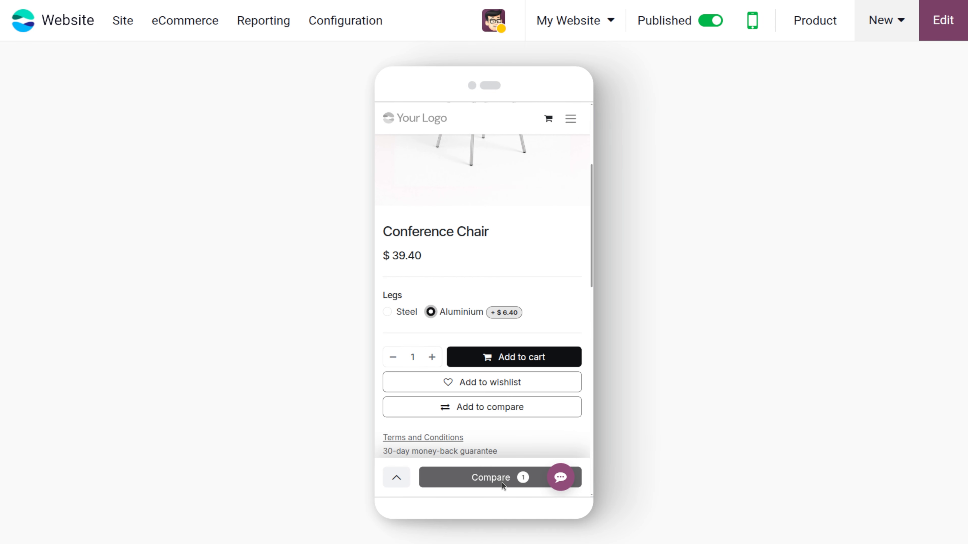
{"action": "left_click", "coordinate": [509, 416]}
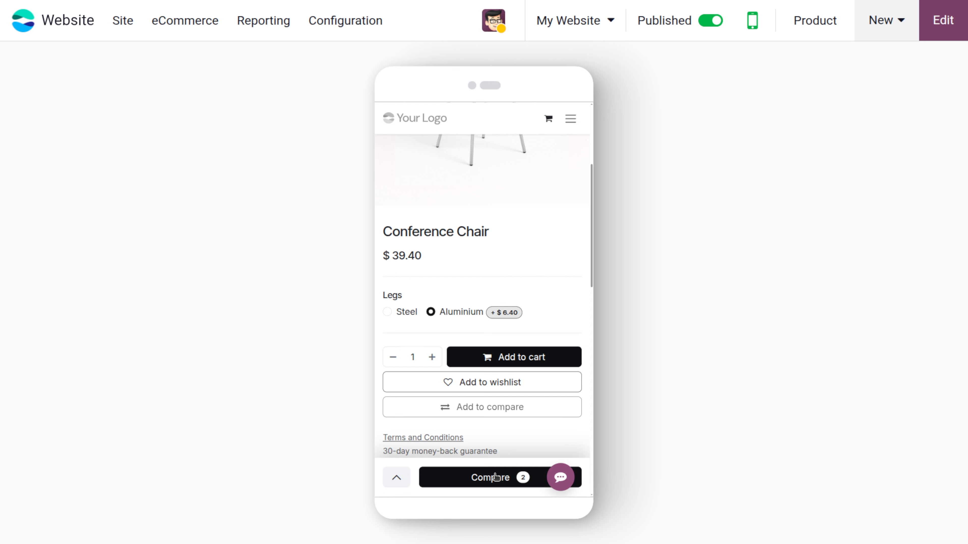
{"action": "left_click", "coordinate": [497, 477]}
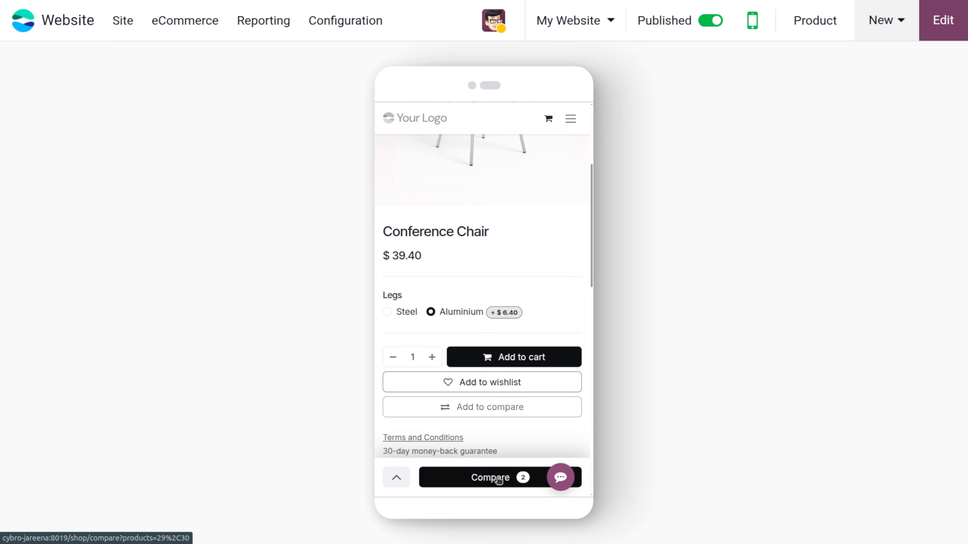
{"action": "scroll", "coordinate": [478, 278], "scroll_direction": "down", "scroll_amount": 5}
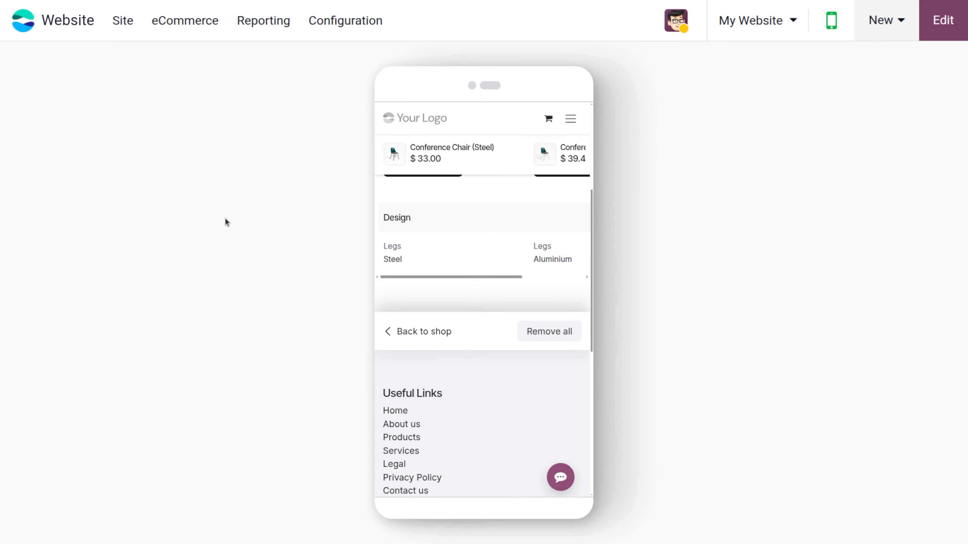
- Return to desktop view and open the Cable Management Box product from the shop
{"action": "left_click", "coordinate": [830, 21]}
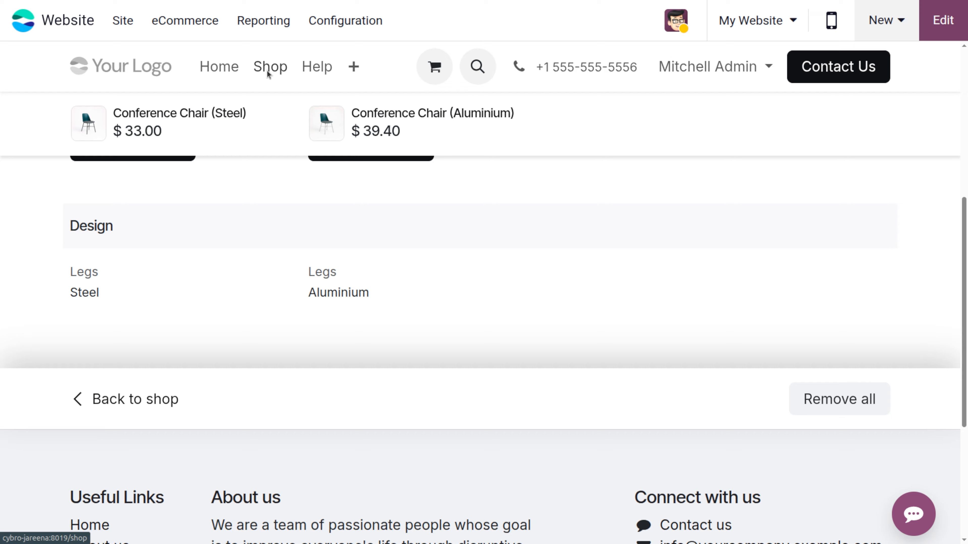
{"action": "left_click", "coordinate": [268, 72]}
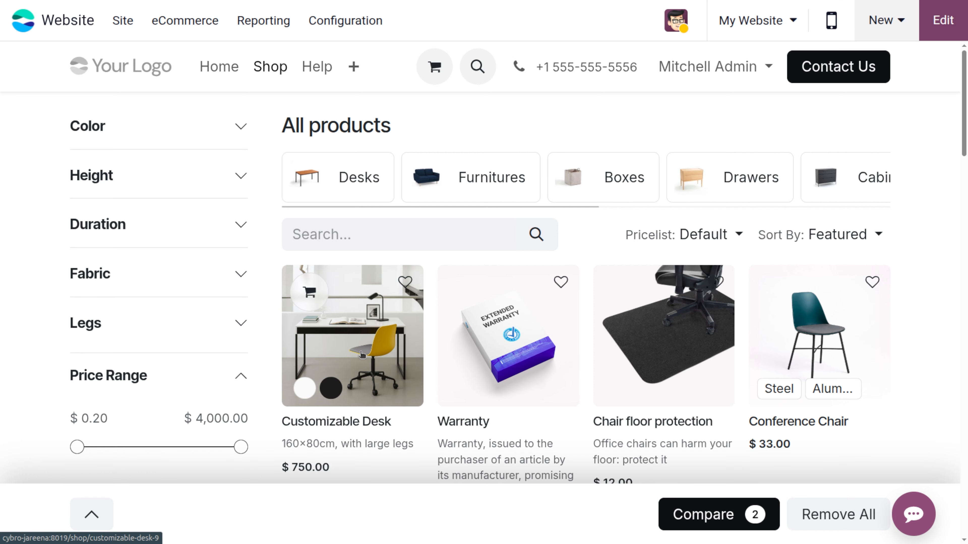
{"action": "scroll", "coordinate": [545, 395], "scroll_direction": "down", "scroll_amount": 10}
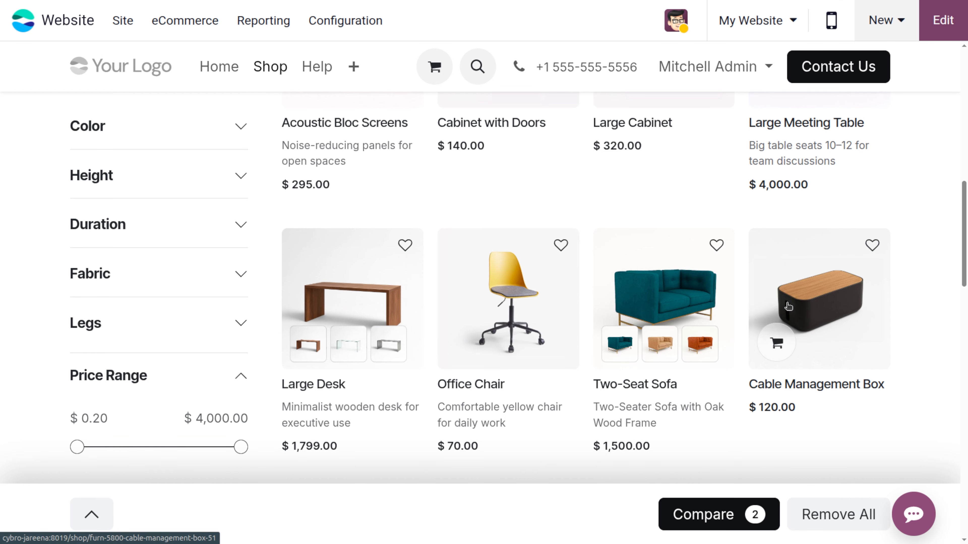
{"action": "left_click", "coordinate": [788, 307]}
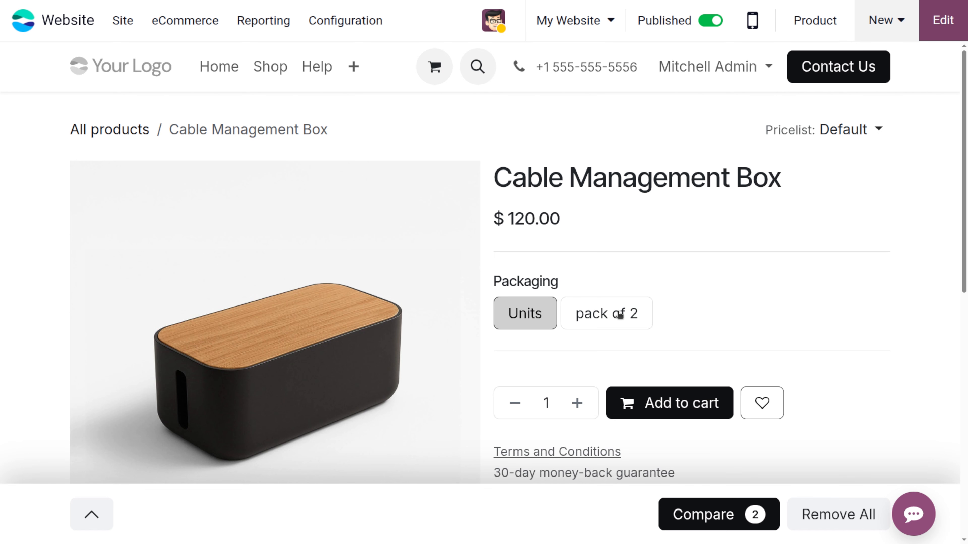
- Examine the Cable Management Box's vendor pricing and packaging settings in its product record, and return to its website page
{"action": "left_click", "coordinate": [157, 17]}
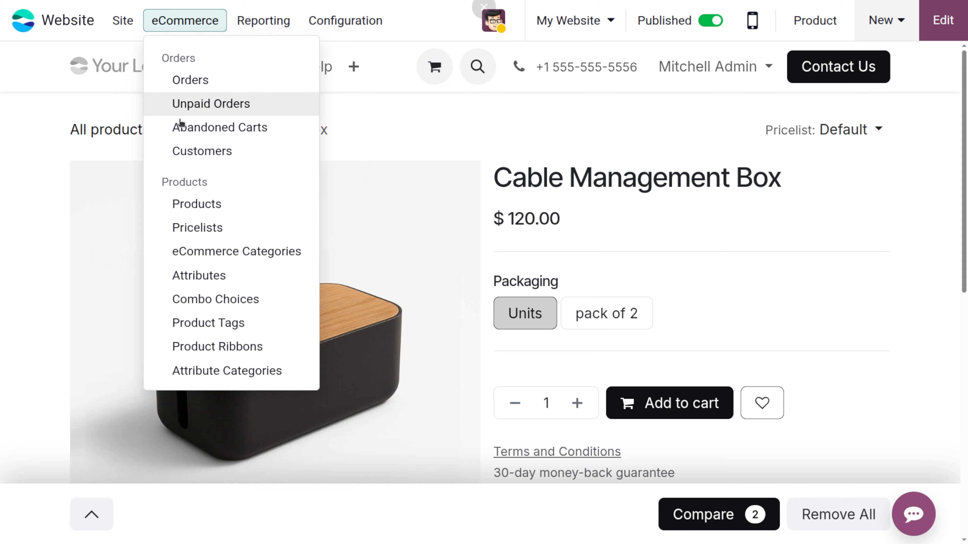
{"action": "left_click", "coordinate": [199, 209]}
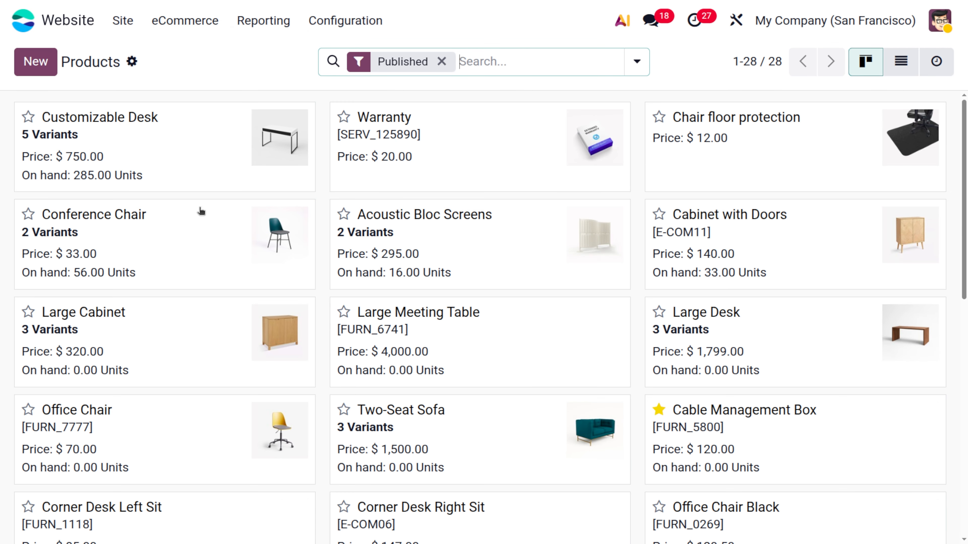
{"action": "left_click", "coordinate": [753, 454]}
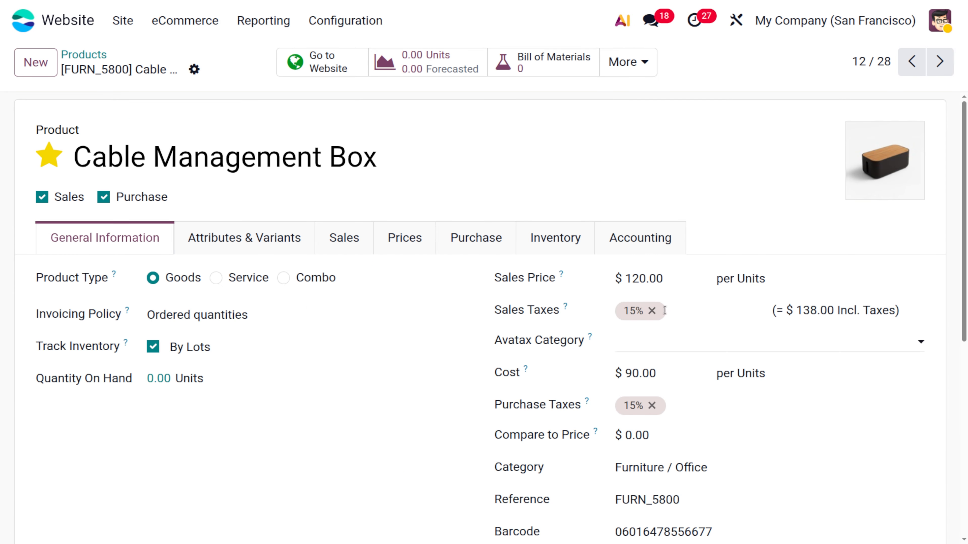
{"action": "left_click", "coordinate": [482, 234]}
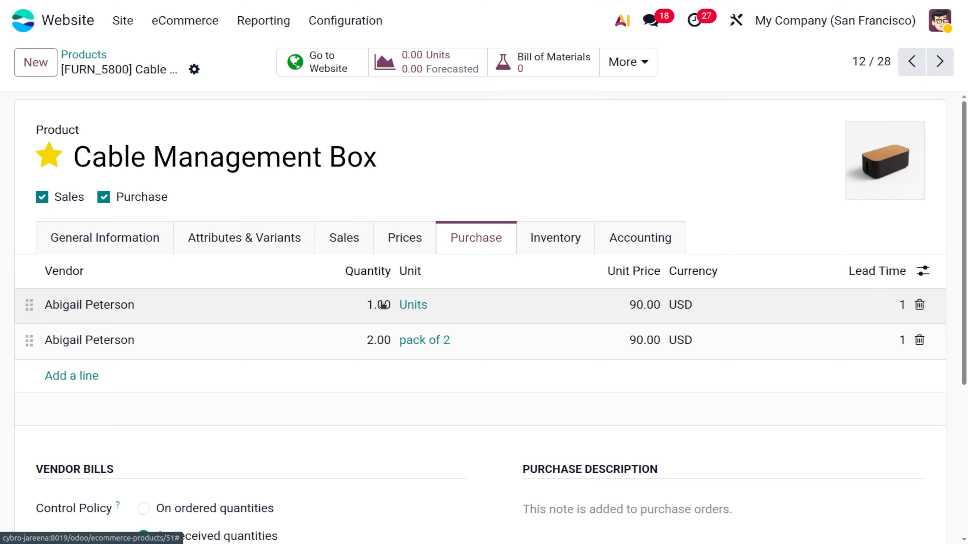
{"action": "left_click", "coordinate": [358, 244]}
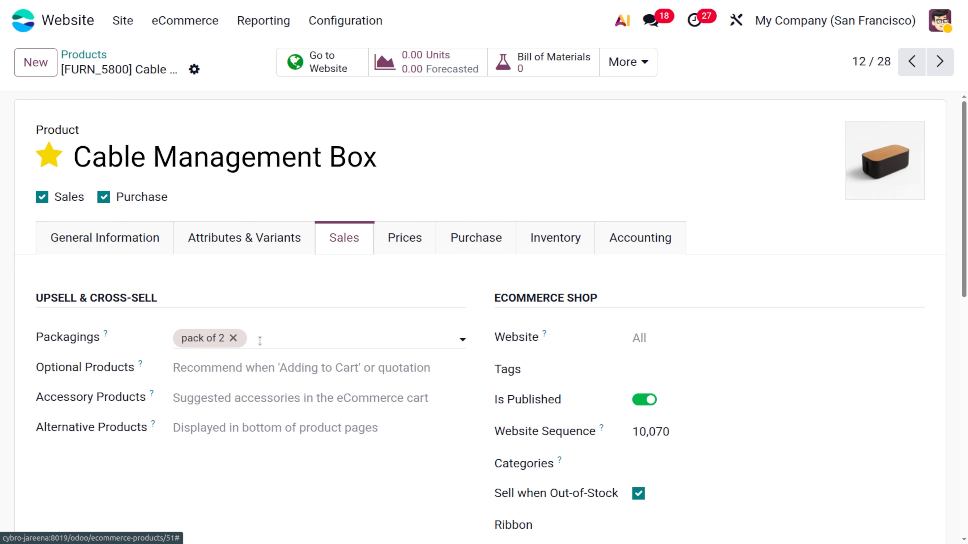
{"action": "left_click", "coordinate": [322, 61]}
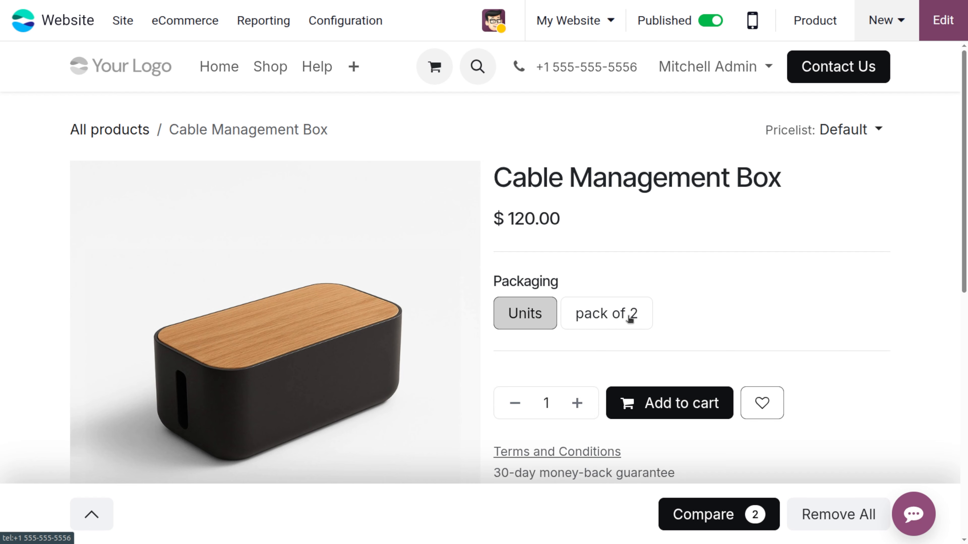
- Add one Cable Management Box in Units packaging to the cart and pay through Demo express checkout with Successful status
{"action": "left_click", "coordinate": [667, 410]}
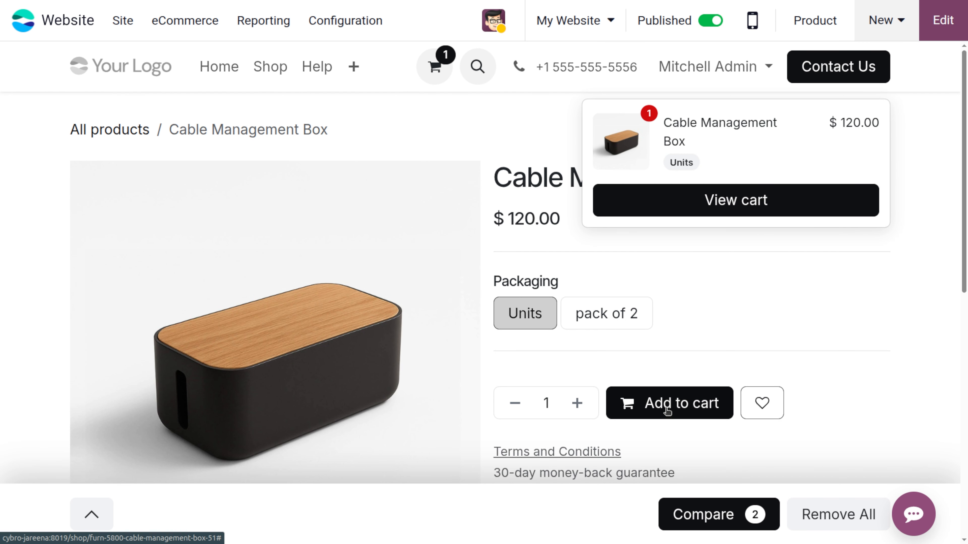
{"action": "left_click", "coordinate": [703, 202]}
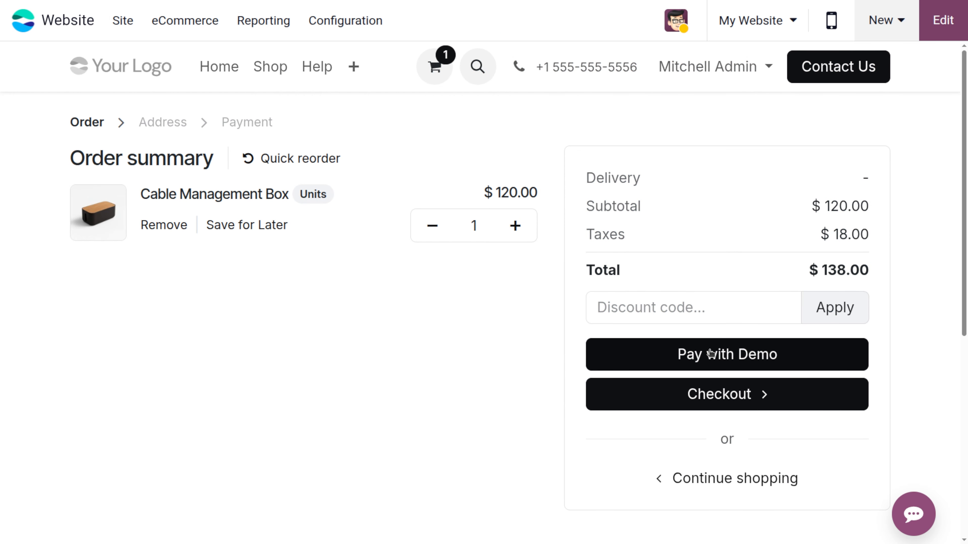
{"action": "left_click", "coordinate": [710, 354]}
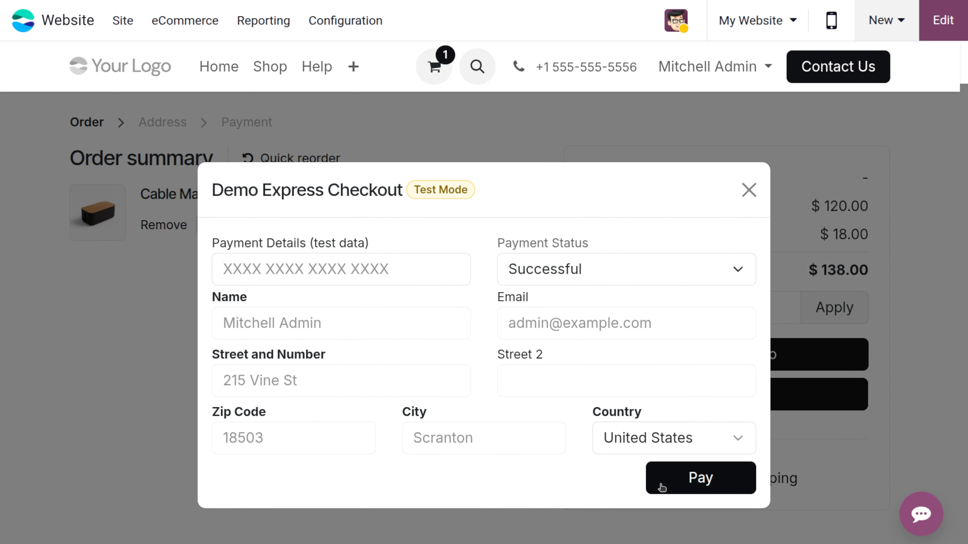
{"action": "left_click", "coordinate": [662, 488]}
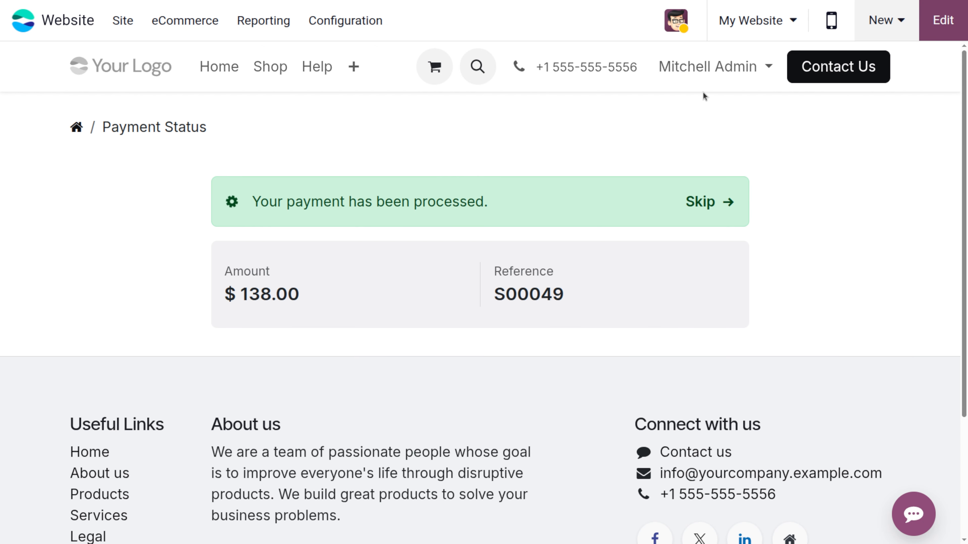
- Open the most recent sales order from the customer's account and order it again
{"action": "left_click", "coordinate": [706, 65]}
{"action": "left_click", "coordinate": [714, 107]}
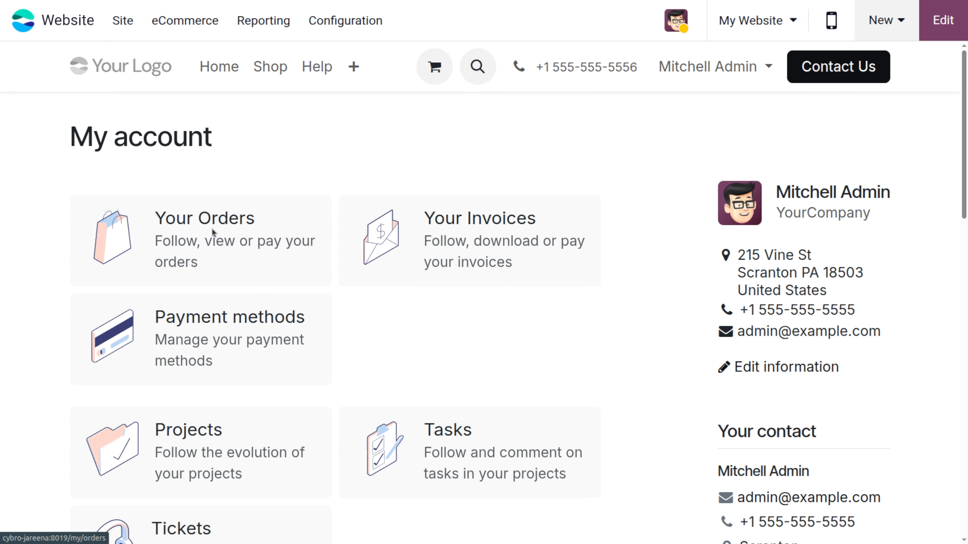
{"action": "left_click", "coordinate": [213, 232]}
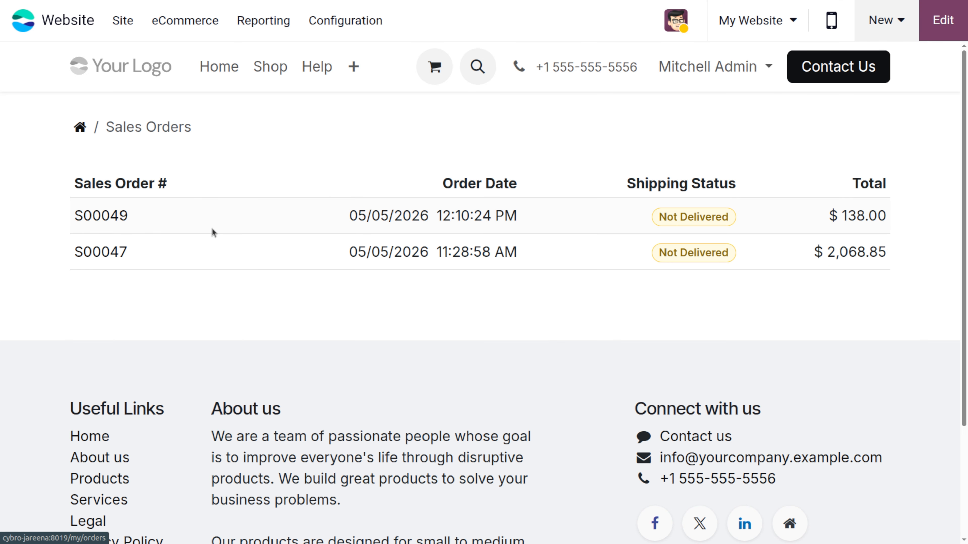
{"action": "left_click", "coordinate": [126, 217]}
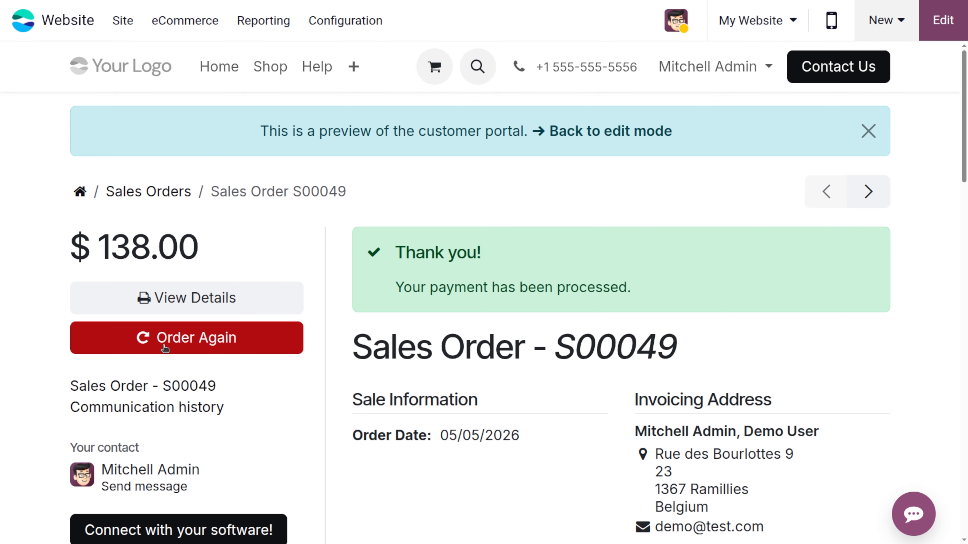
{"action": "left_click", "coordinate": [164, 348]}
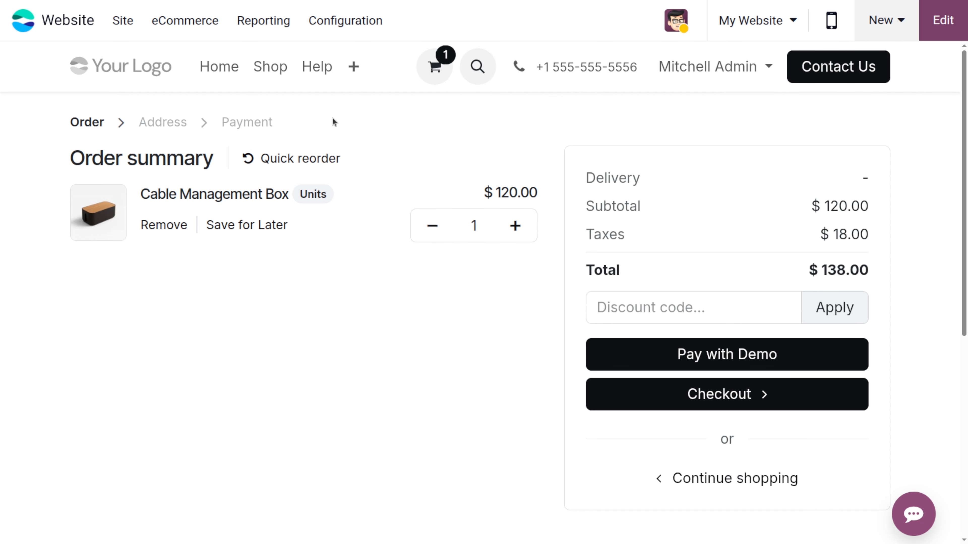
- Add one Large Desk (Metal) to the cart through Quick reorder and proceed to checkout
{"action": "left_click", "coordinate": [299, 158]}
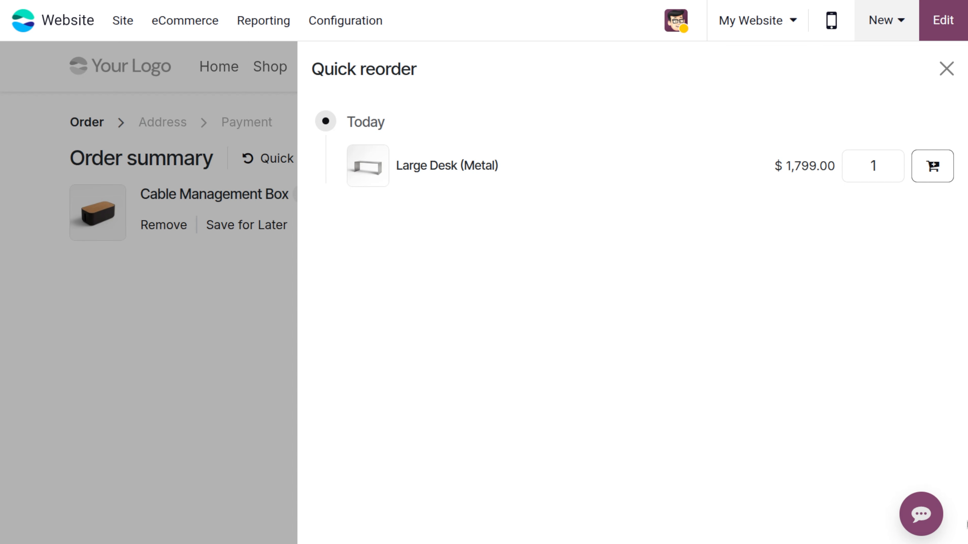
{"action": "left_click", "coordinate": [933, 171]}
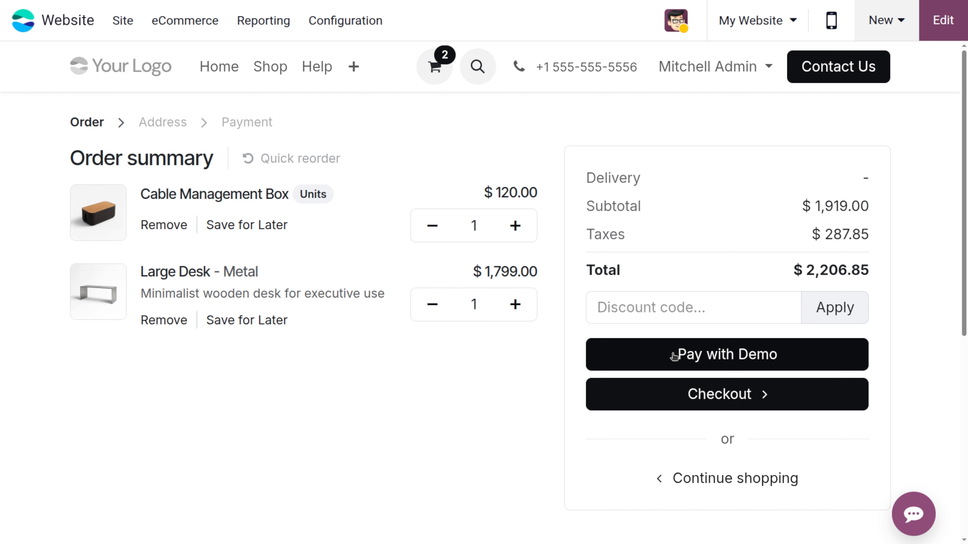
{"action": "left_click", "coordinate": [682, 395]}
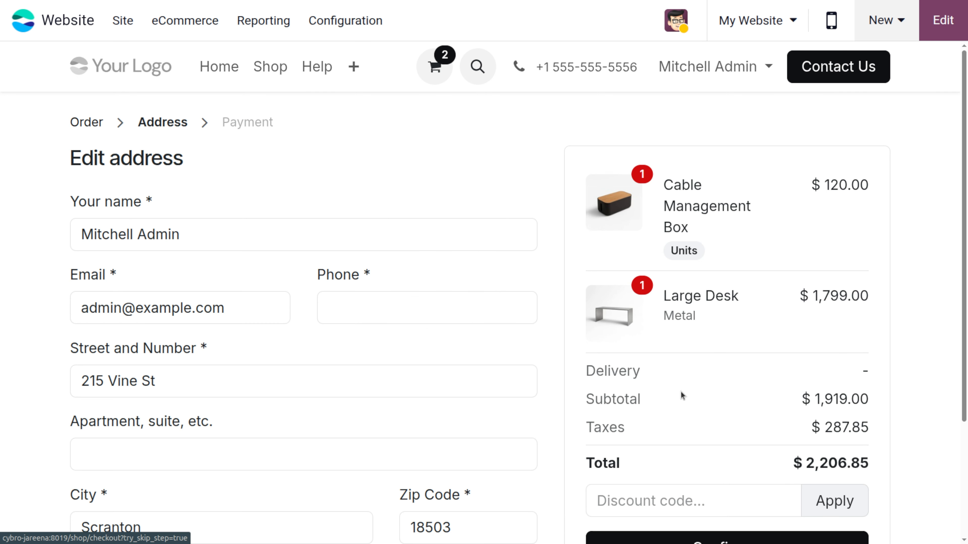
- Complete the delivery address with the first saved contact suggestion for the required phone number and confirm it
{"action": "scroll", "coordinate": [239, 357], "scroll_direction": "down", "scroll_amount": 4}
{"action": "scroll", "coordinate": [239, 357], "scroll_direction": "up", "scroll_amount": 4}
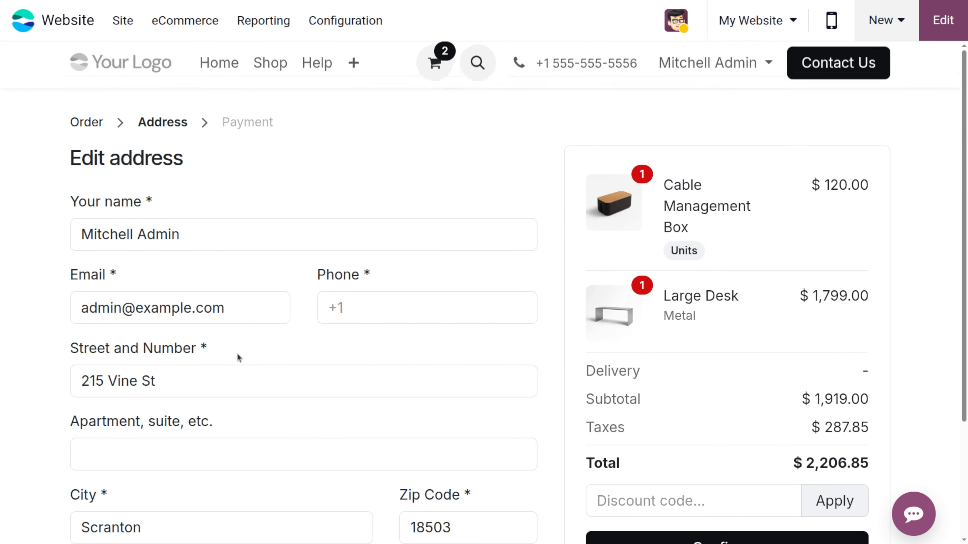
{"action": "scroll", "coordinate": [699, 525], "scroll_direction": "down", "scroll_amount": 4}
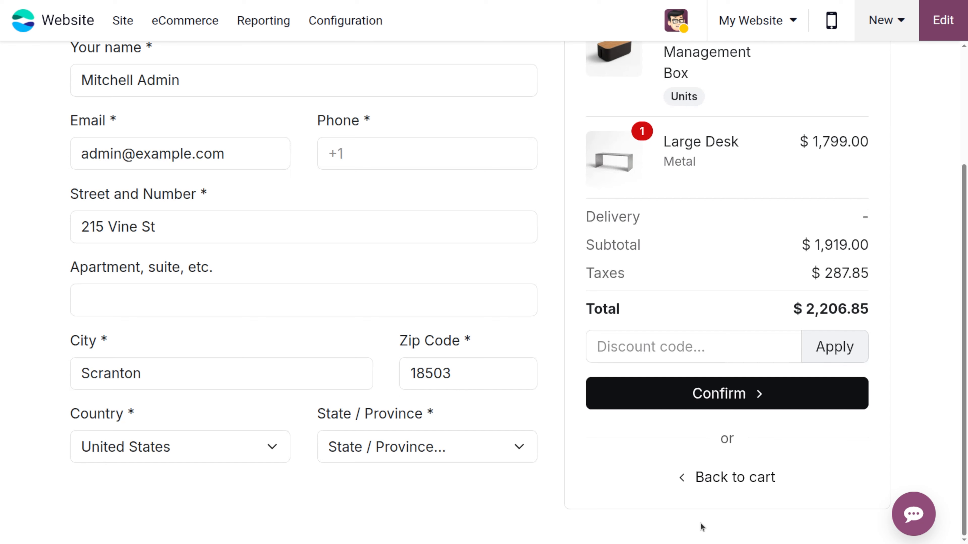
{"action": "left_click", "coordinate": [744, 400]}
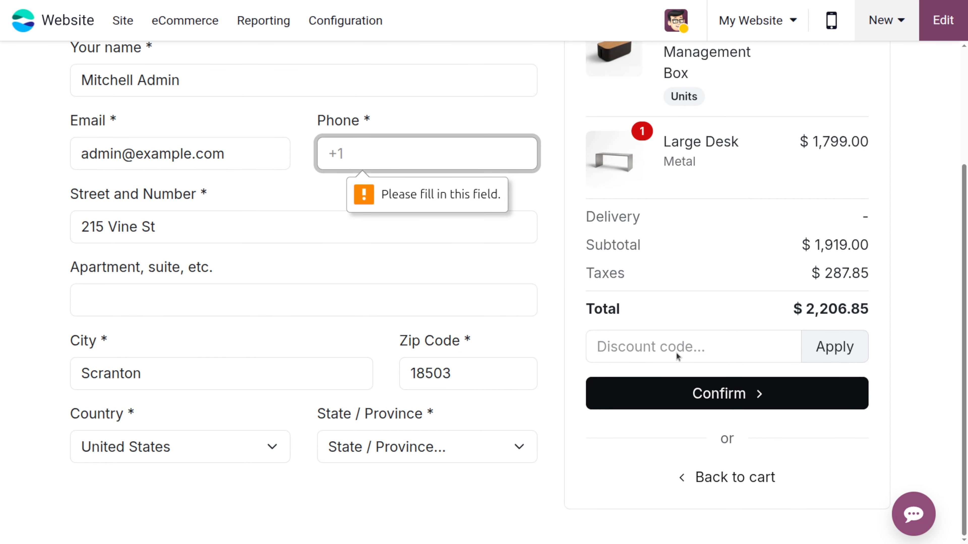
{"action": "left_click", "coordinate": [390, 148]}
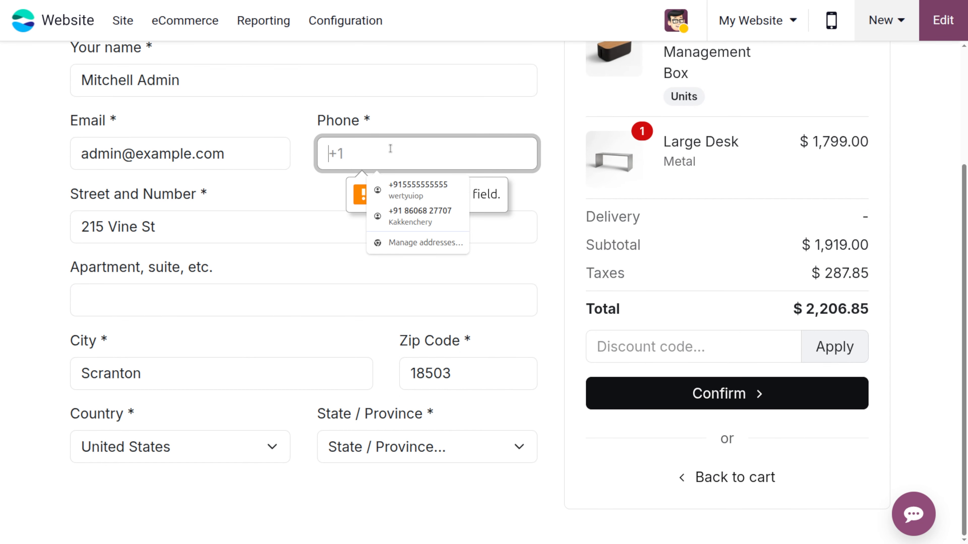
{"action": "left_click", "coordinate": [400, 186]}
{"action": "left_click", "coordinate": [655, 393]}
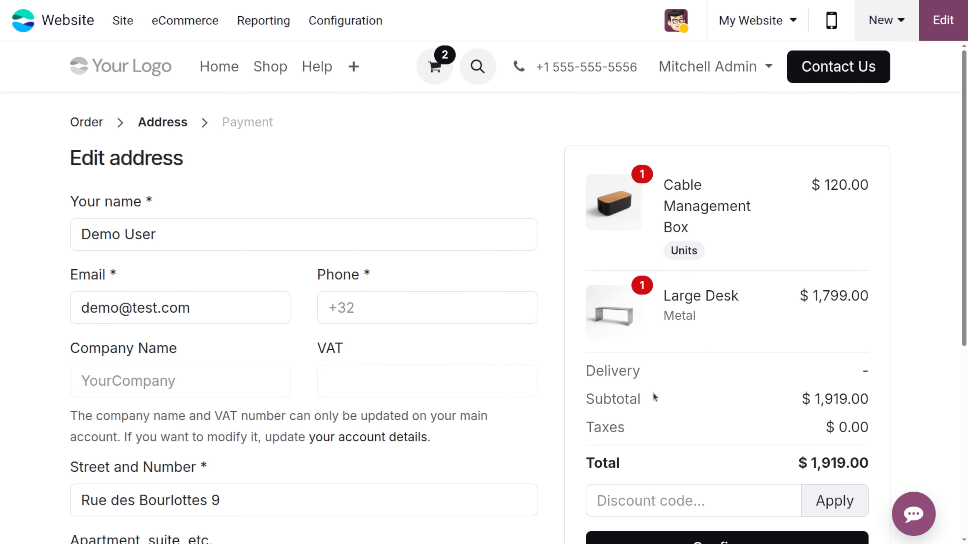
- Enter a phone number for the Demo User billing address and confirm it
{"action": "scroll", "coordinate": [380, 360], "scroll_direction": "down", "scroll_amount": 3}
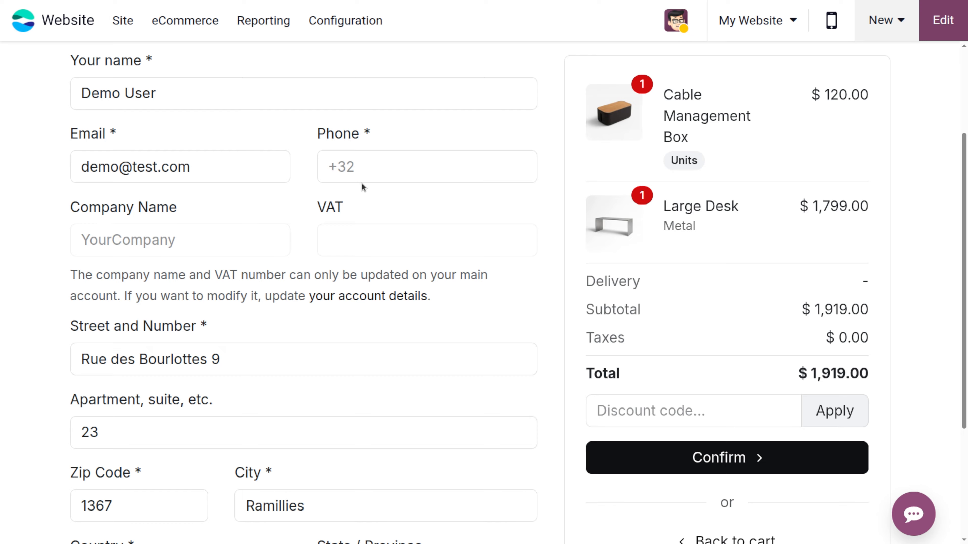
{"action": "left_click", "coordinate": [365, 175]}
{"action": "type", "text": "789456123"}
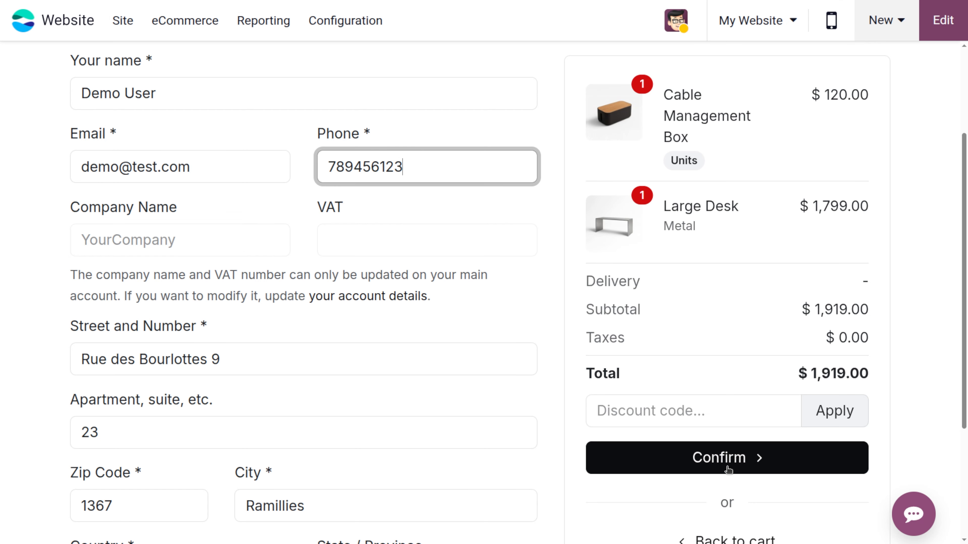
{"action": "left_click", "coordinate": [718, 459]}
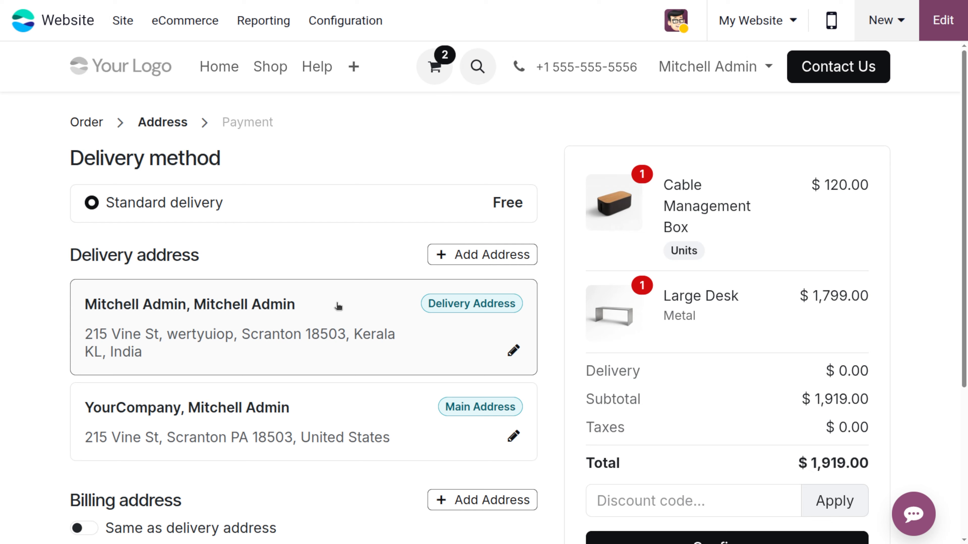
- Try using the delivery address for billing, and reselect the first listed billing address
{"action": "scroll", "coordinate": [262, 375], "scroll_direction": "down", "scroll_amount": 5}
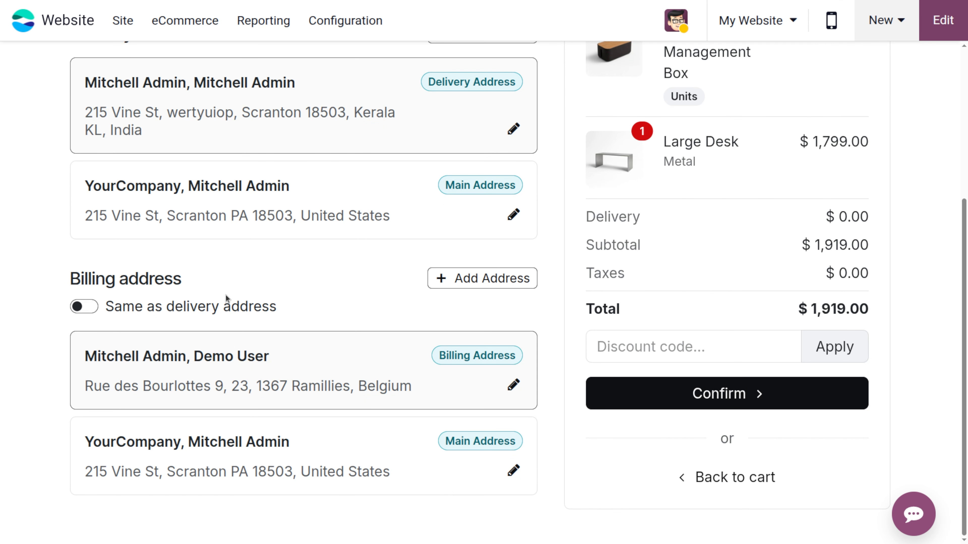
{"action": "left_click", "coordinate": [96, 310]}
{"action": "left_click", "coordinate": [88, 379]}
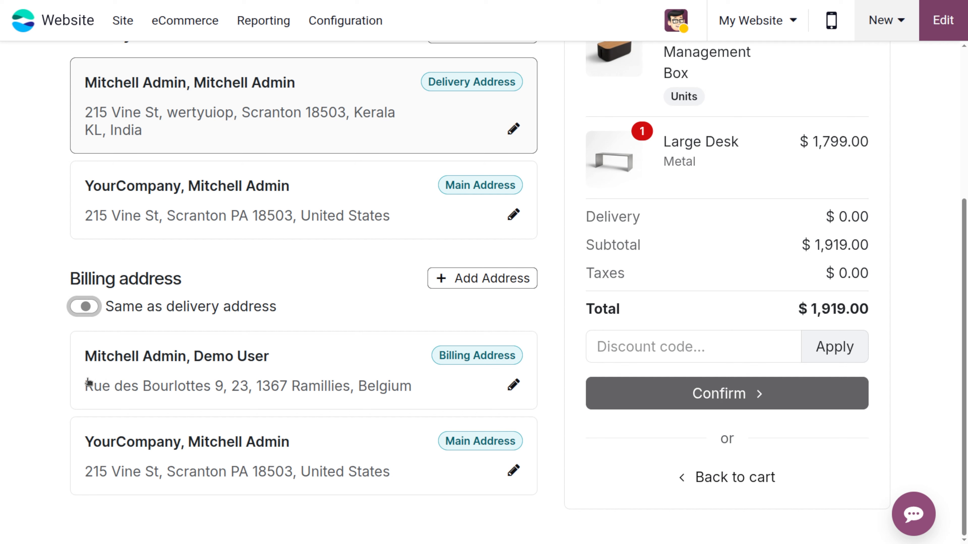
{"action": "left_click", "coordinate": [205, 373]}
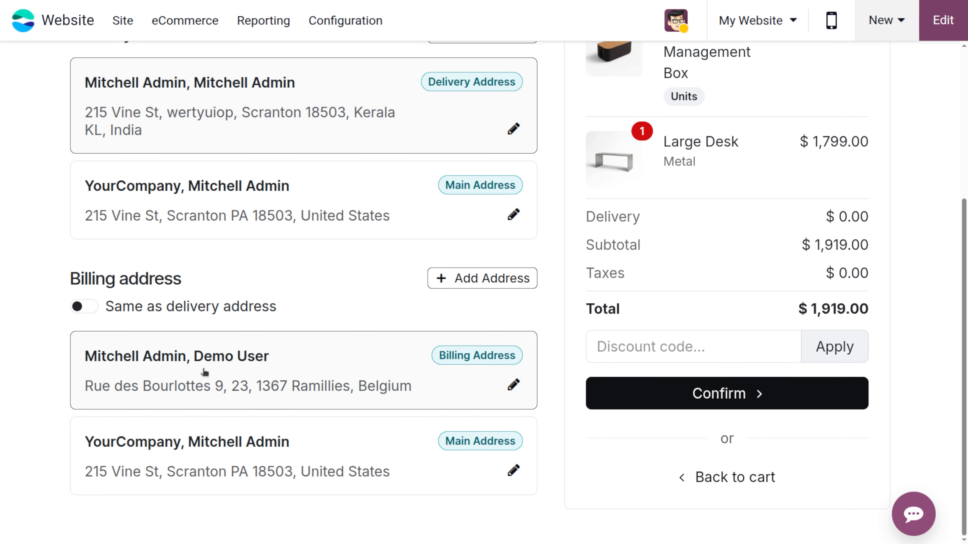
- Confirm the delivery and billing addresses and pay for the order with the Demo payment method
{"action": "left_click", "coordinate": [717, 394]}
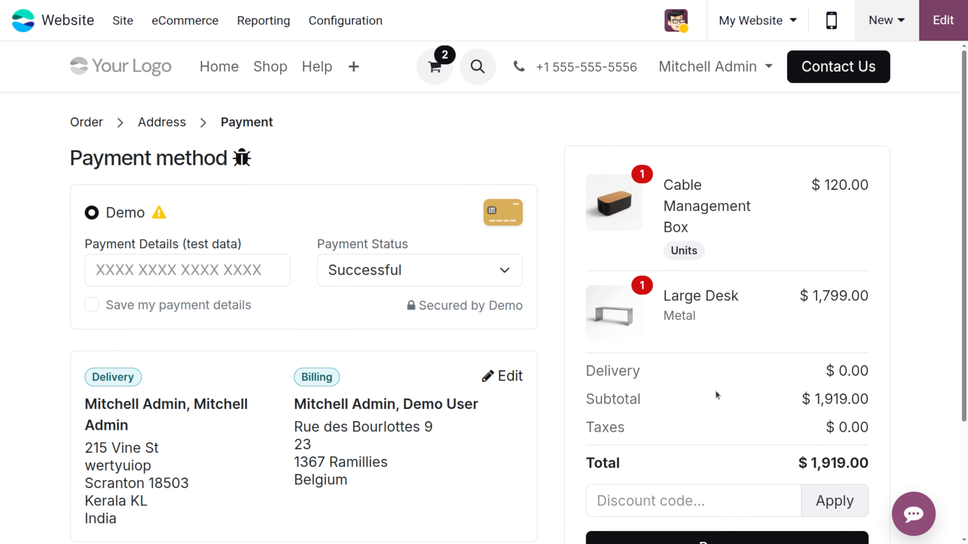
{"action": "scroll", "coordinate": [717, 396], "scroll_direction": "down", "scroll_amount": 4}
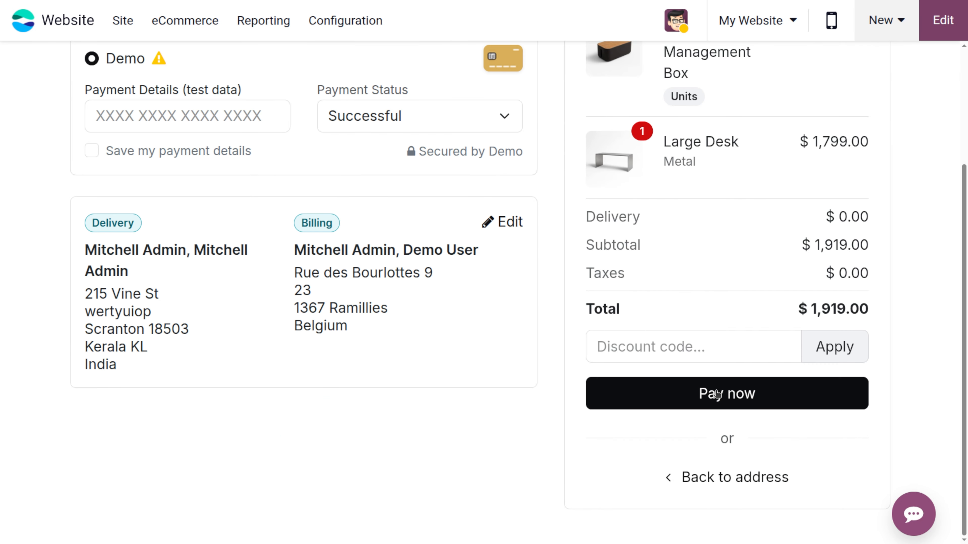
{"action": "left_click", "coordinate": [767, 400]}
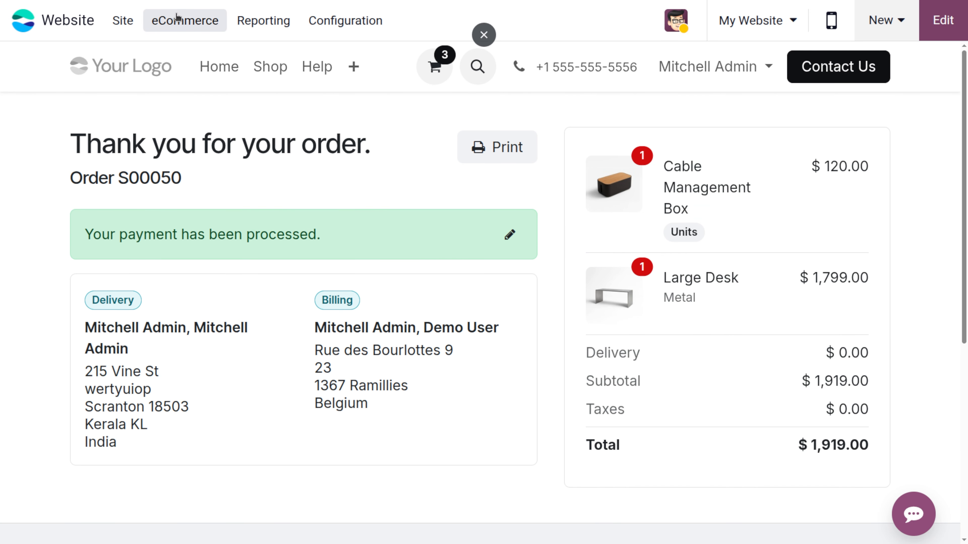
- Open the SEO optimization for the order confirmation page and set the title to "shop" and the description to "demo shop"
{"action": "left_click", "coordinate": [177, 17]}
{"action": "left_click", "coordinate": [124, 15]}
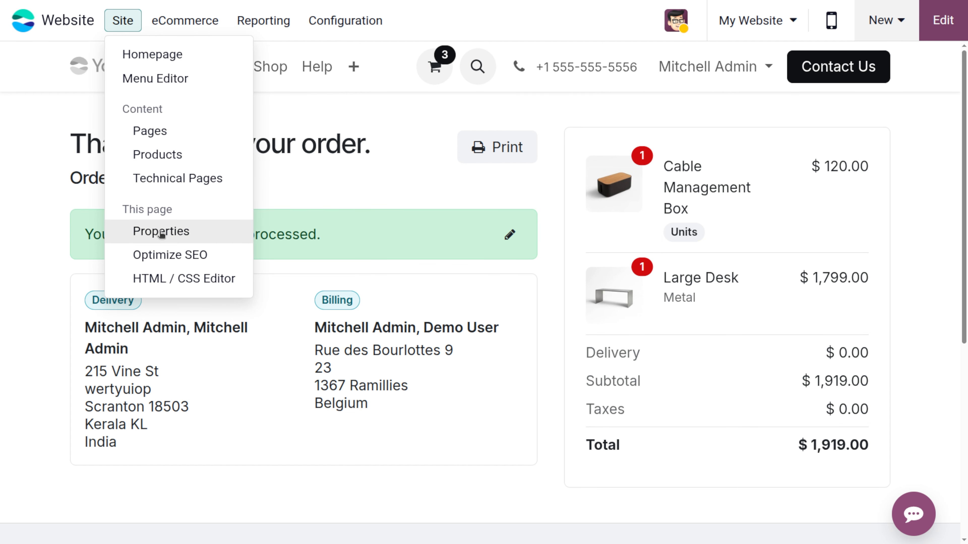
{"action": "left_click", "coordinate": [167, 258]}
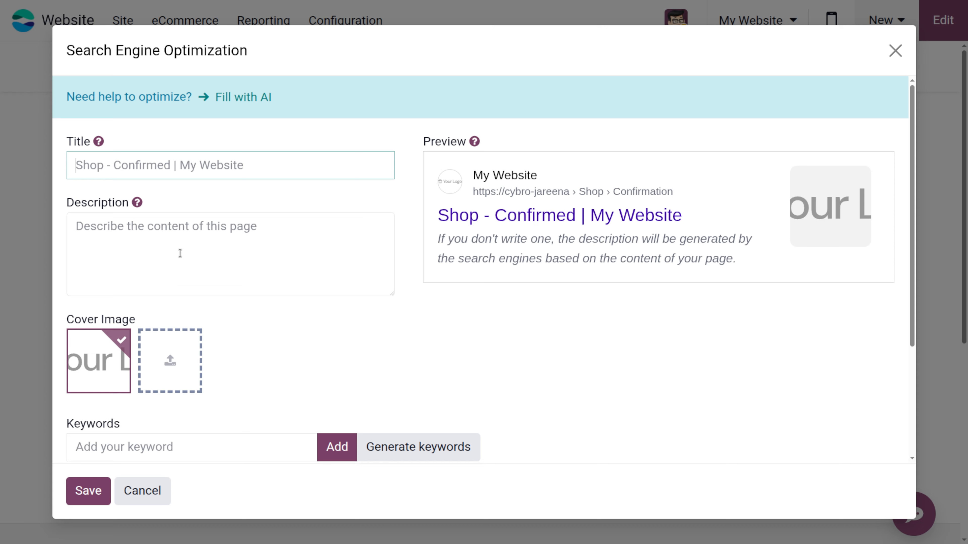
{"action": "type", "text": "shop"}
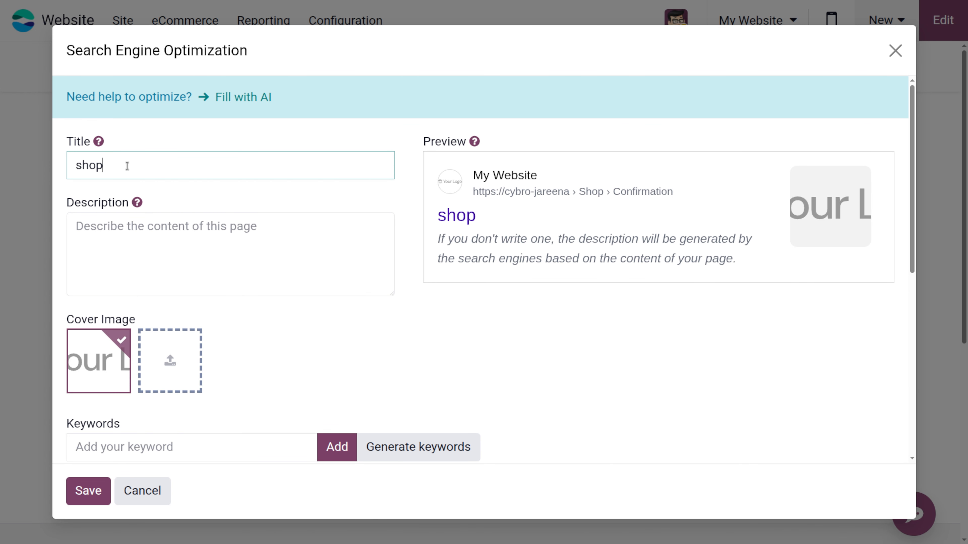
{"action": "left_click", "coordinate": [134, 262]}
{"action": "type", "text": "de"}
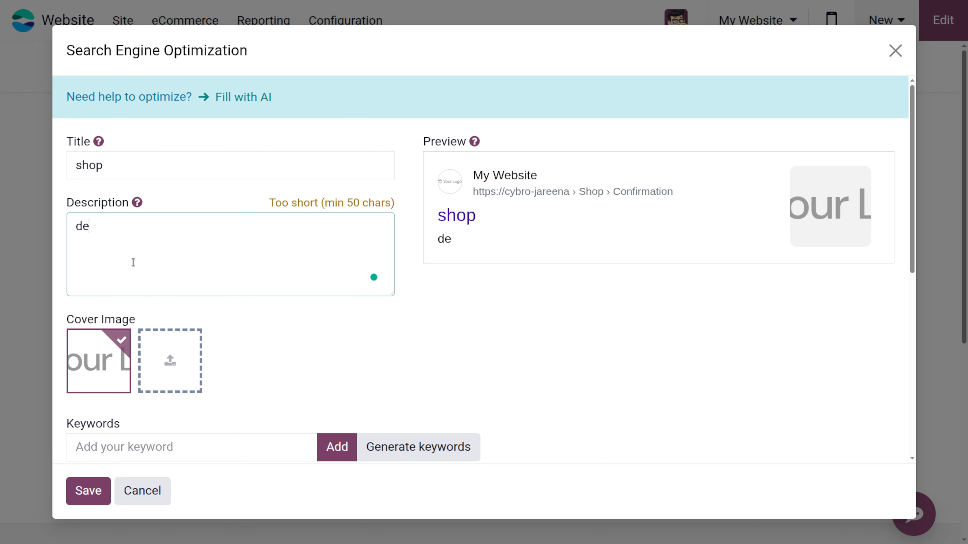
{"action": "type", "text": "mo shop"}
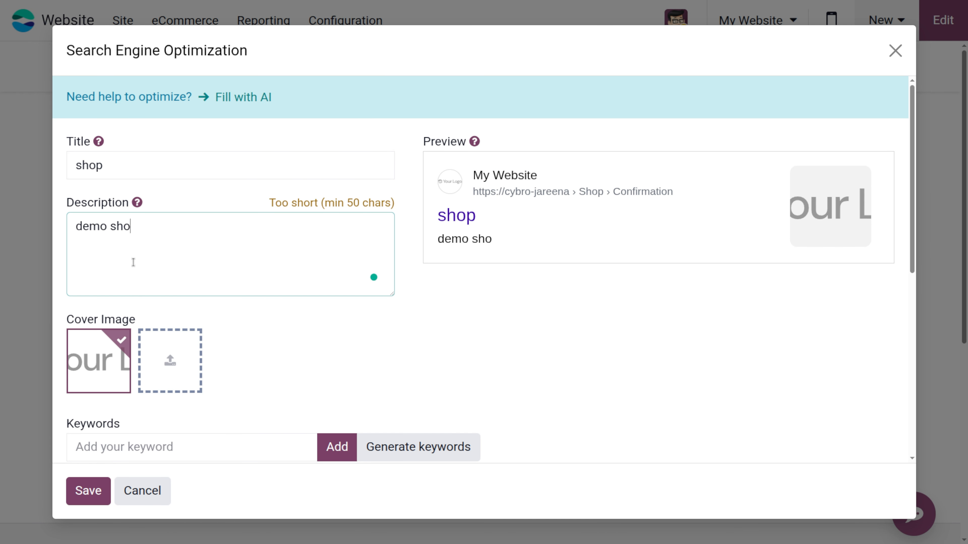
- Upload wooden chair.jpeg from the Downloads folder as the page's custom SEO cover image
{"action": "left_click", "coordinate": [173, 364]}
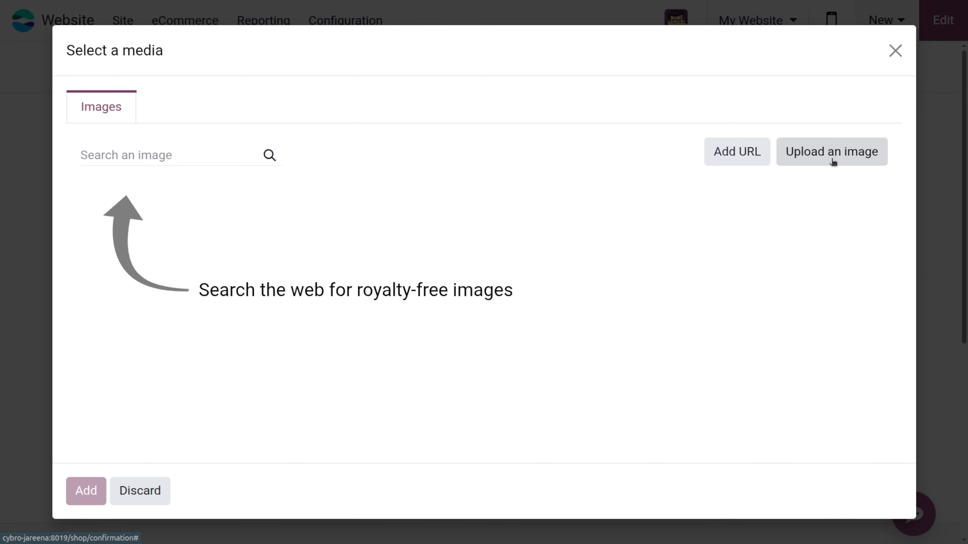
{"action": "left_click", "coordinate": [843, 148]}
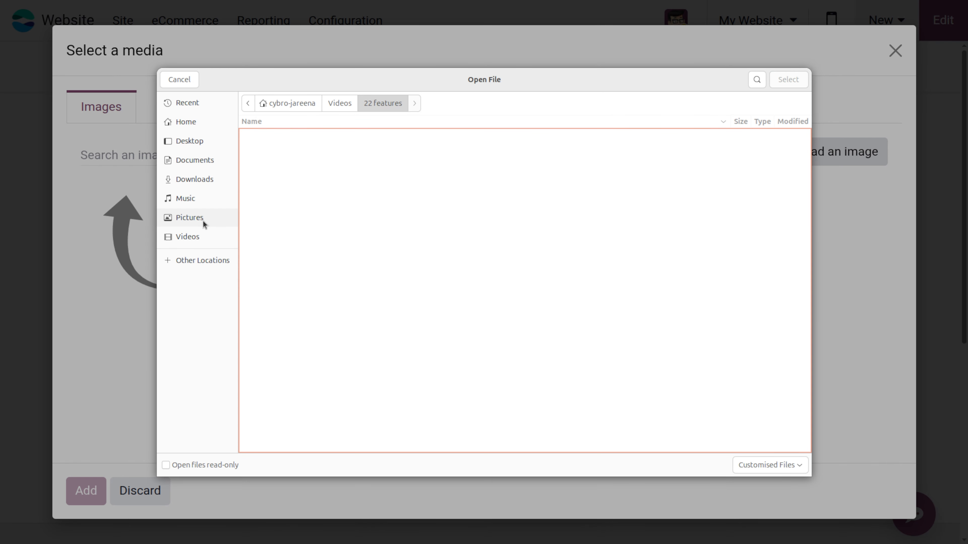
{"action": "left_click", "coordinate": [199, 217]}
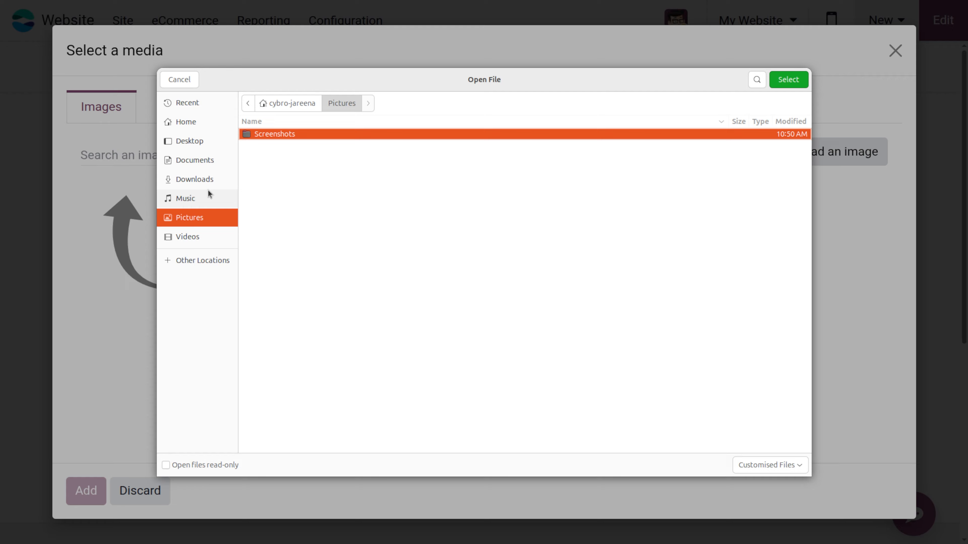
{"action": "left_click", "coordinate": [207, 179]}
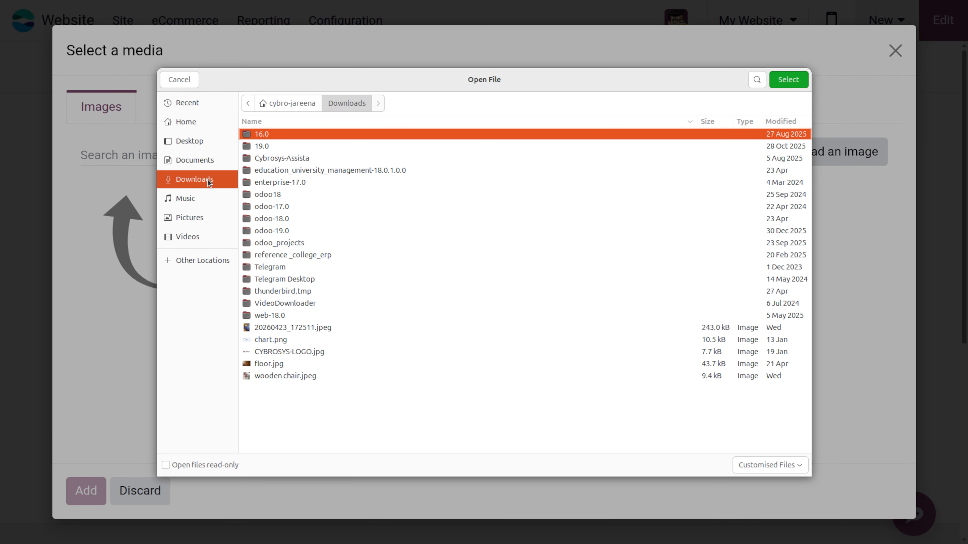
{"action": "left_click", "coordinate": [307, 375]}
{"action": "left_click", "coordinate": [799, 83]}
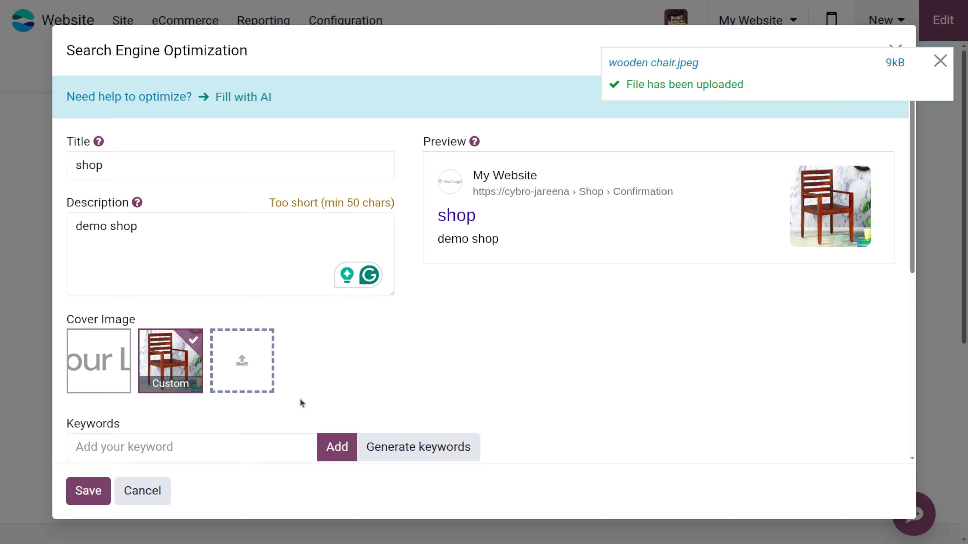
- Enter "chair" as a keyword, generate keywords for the page, and save the SEO settings
{"action": "scroll", "coordinate": [296, 401], "scroll_direction": "down", "scroll_amount": 5}
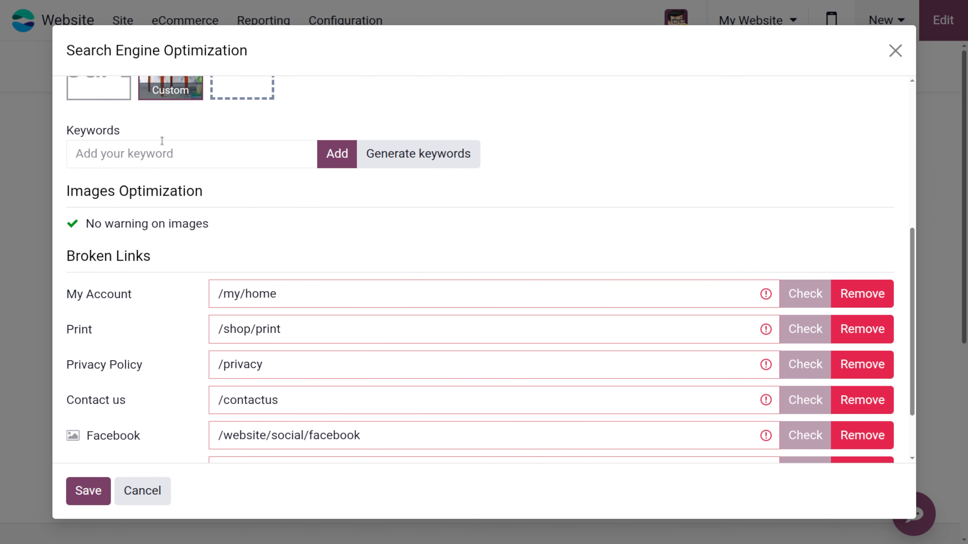
{"action": "left_click", "coordinate": [164, 160]}
{"action": "type", "text": "cha"}
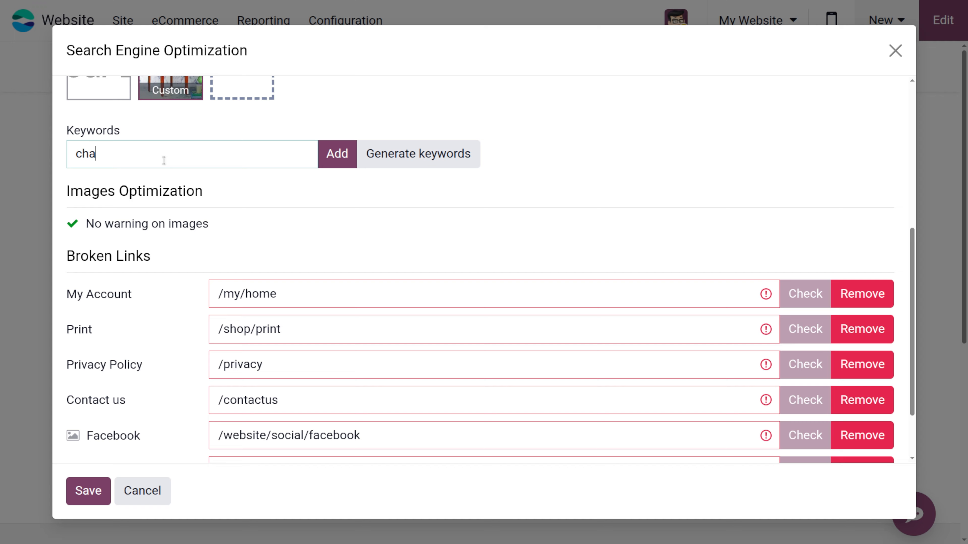
{"action": "type", "text": "ir"}
{"action": "left_click", "coordinate": [423, 154]}
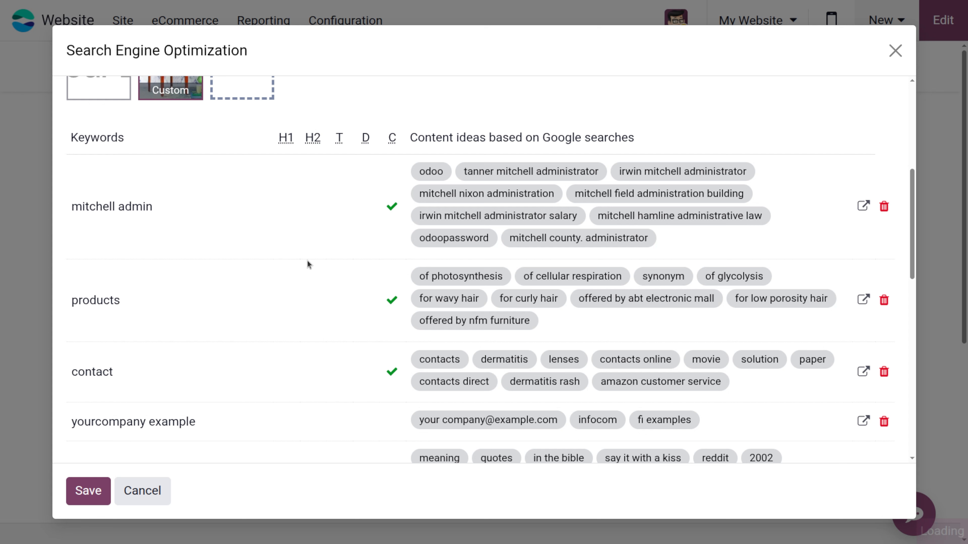
{"action": "scroll", "coordinate": [363, 321], "scroll_direction": "down", "scroll_amount": 5}
{"action": "scroll", "coordinate": [362, 317], "scroll_direction": "down", "scroll_amount": 7}
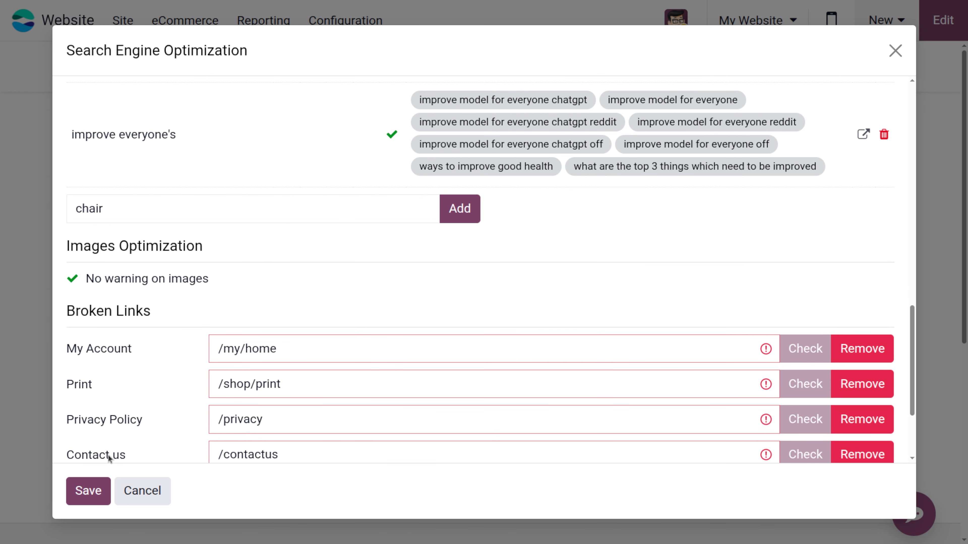
{"action": "left_click", "coordinate": [79, 501]}
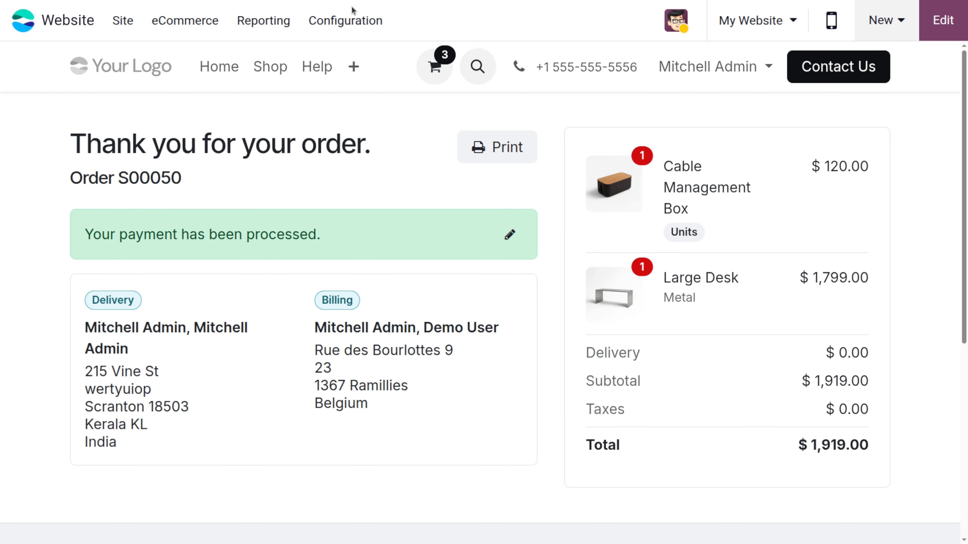
- Review the Website configuration settings down to the Tracking & SEO options, and open the list of payment providers
{"action": "left_click", "coordinate": [355, 19]}
{"action": "left_click", "coordinate": [353, 21]}
{"action": "left_click", "coordinate": [354, 21]}
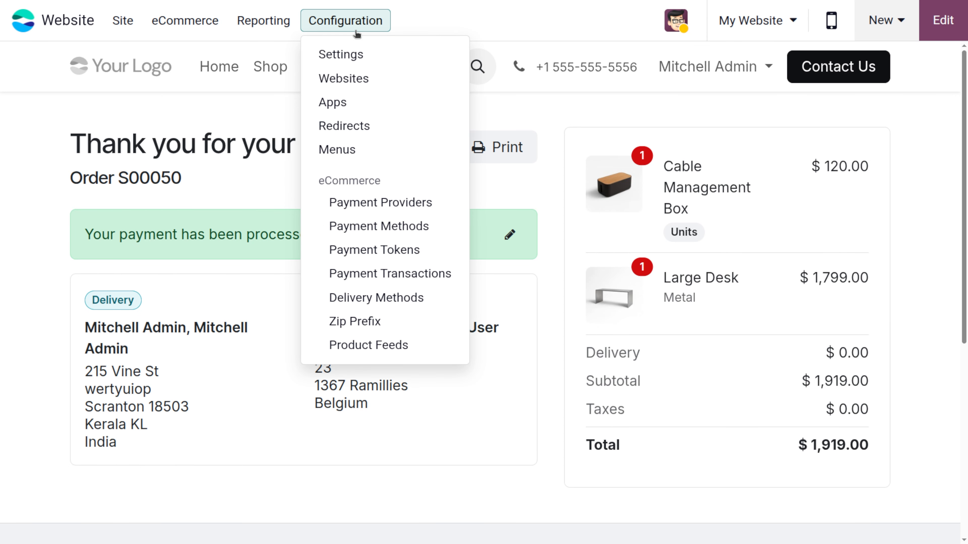
{"action": "left_click", "coordinate": [364, 48]}
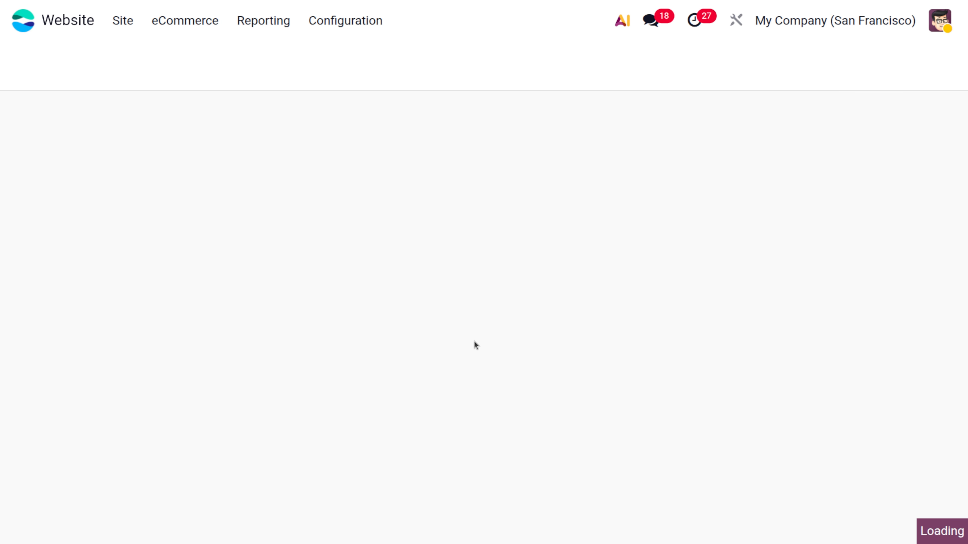
{"action": "scroll", "coordinate": [474, 343], "scroll_direction": "down", "scroll_amount": 20}
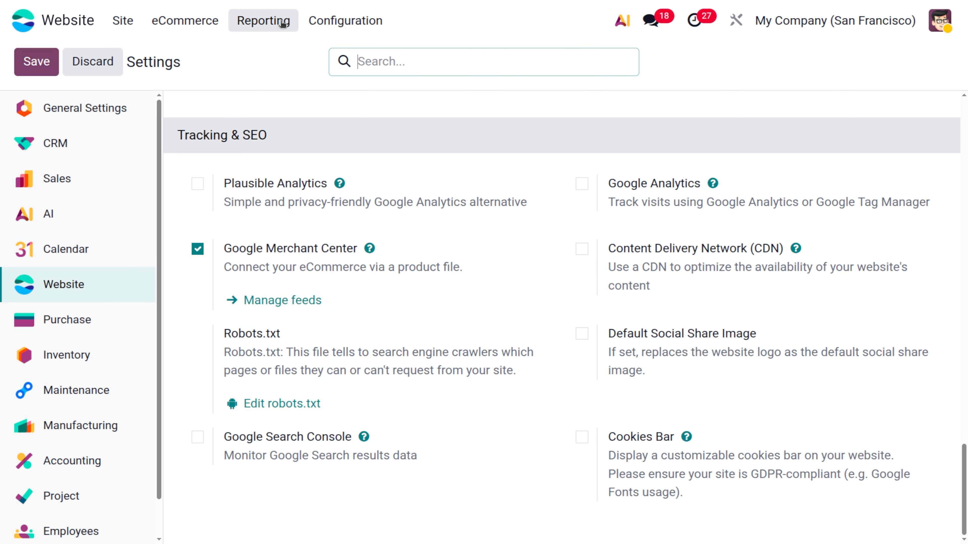
{"action": "left_click", "coordinate": [320, 23]}
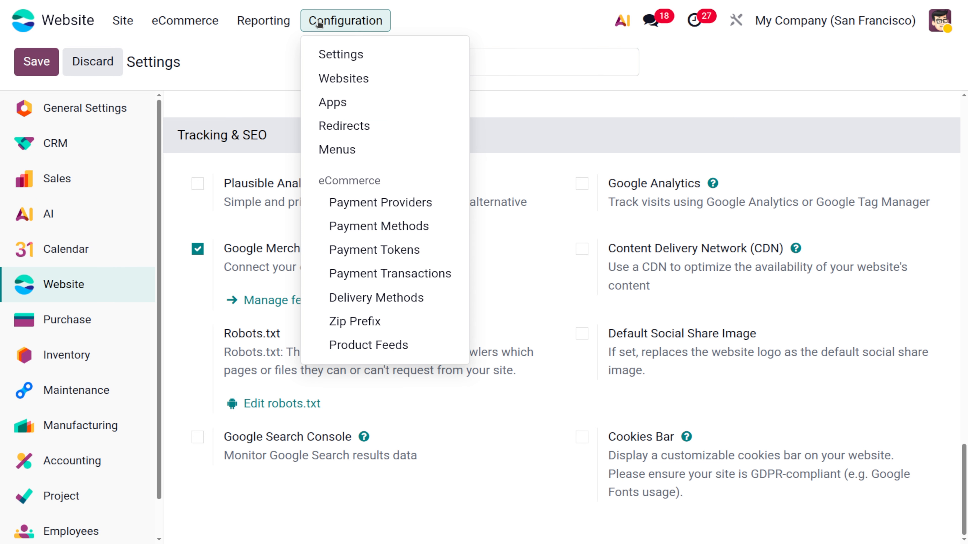
{"action": "left_click", "coordinate": [364, 204]}
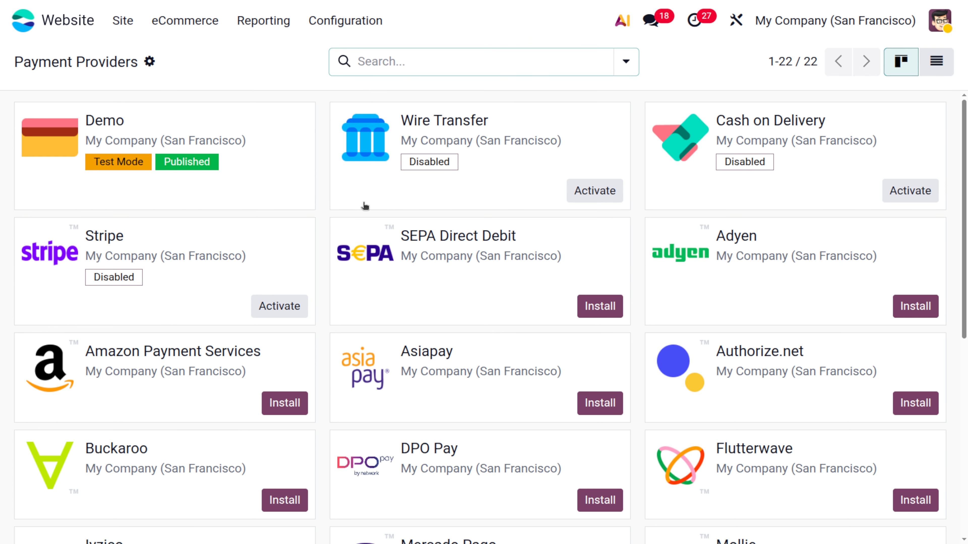